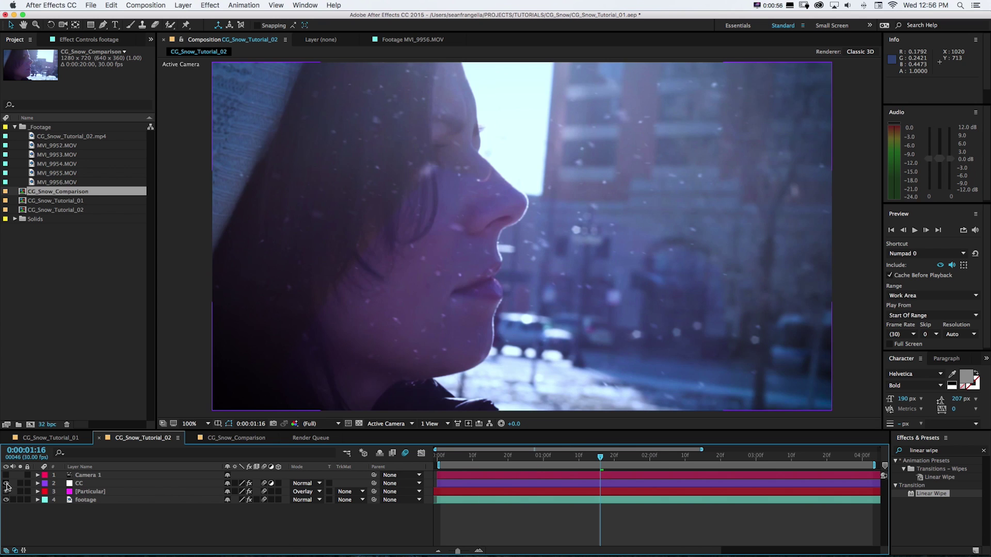
Switch to Safari to view the Trapcode Particular product page's pricing and free trial, and return to After Effects
left_click(87, 484)
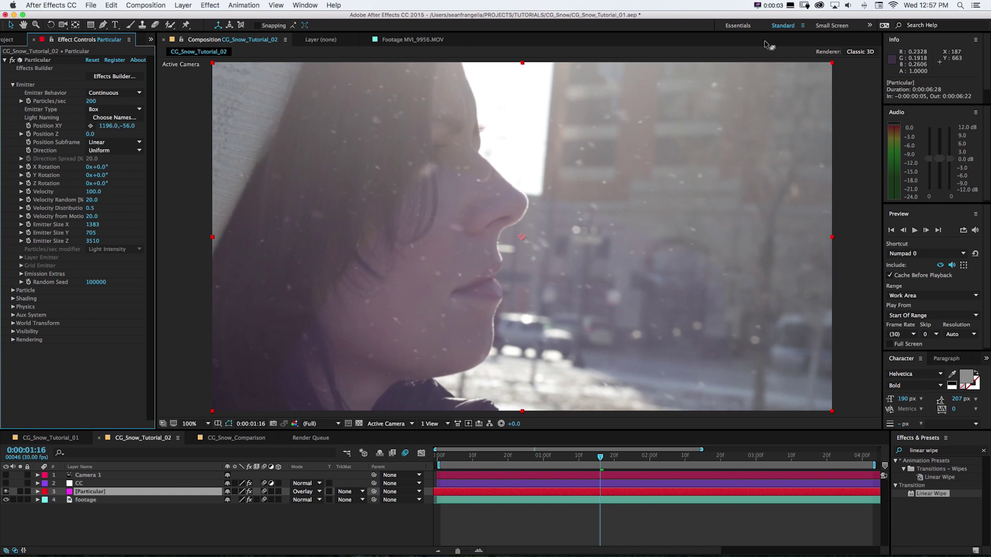
key("super+Tab")
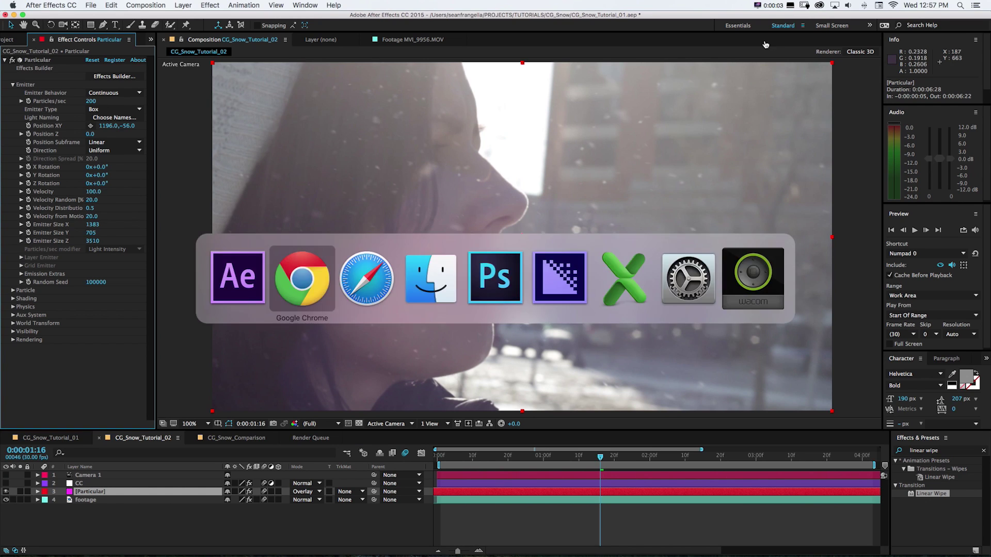
key("super+Tab")
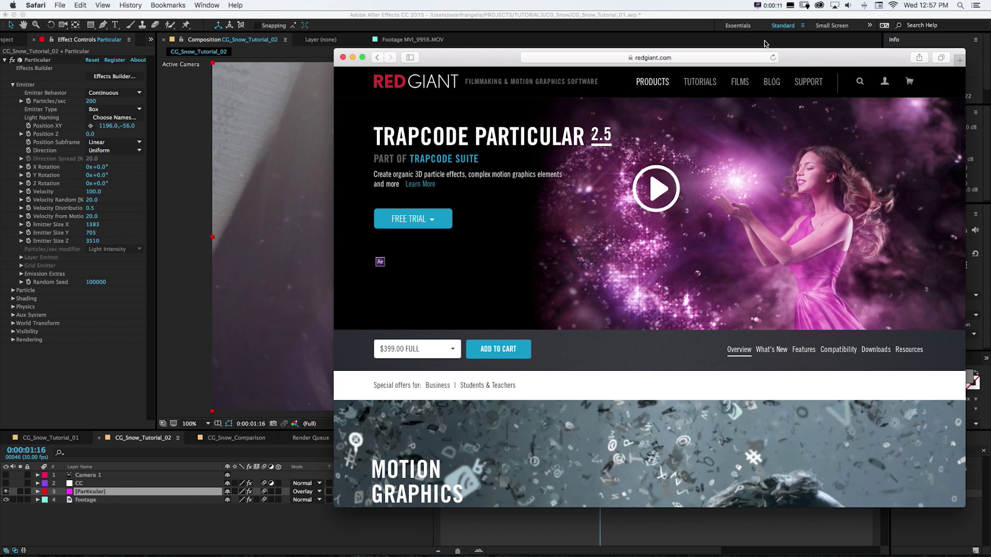
left_click(412, 349)
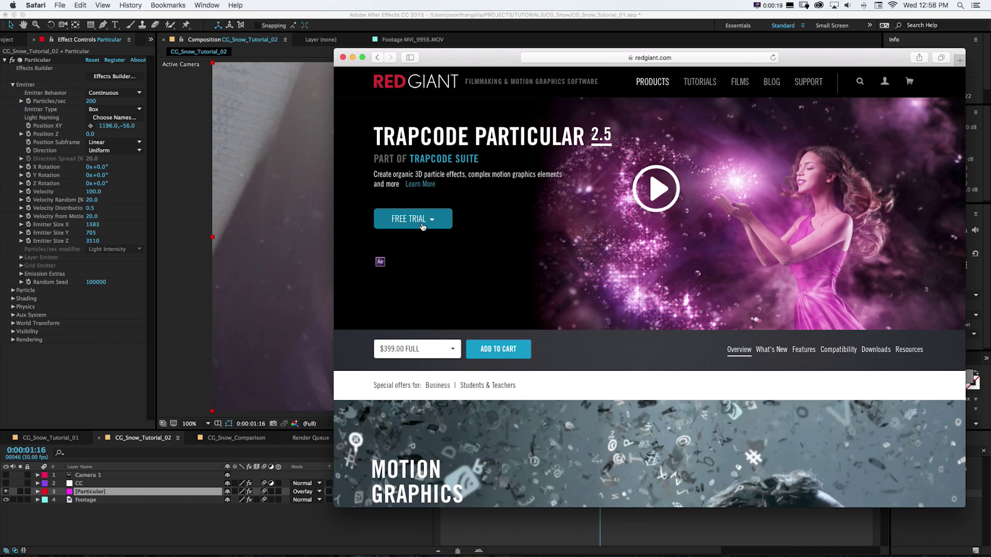
left_click(457, 44)
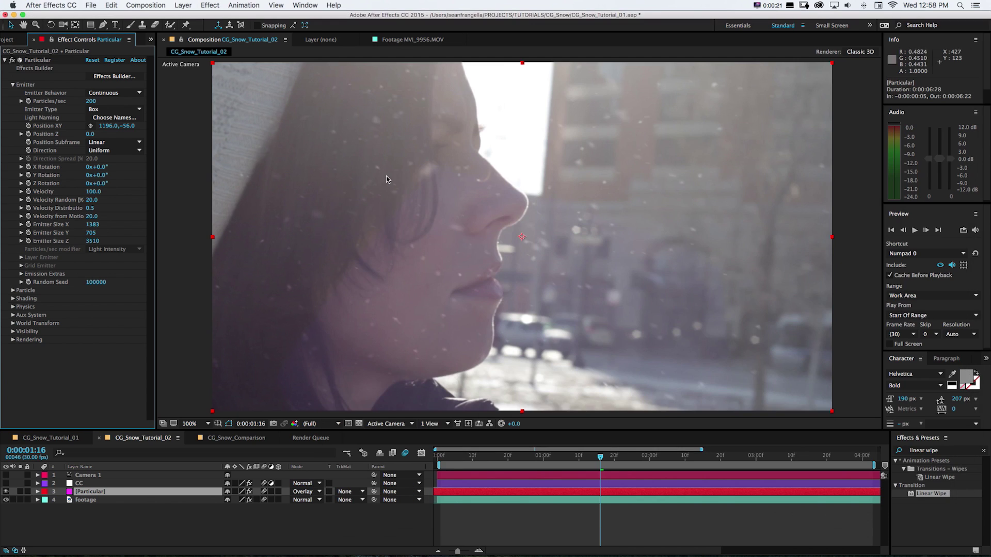
Delete the Camera 1, CC and Particular layers, keeping only the footage layer, and clear the linear wipe effect search
left_click(99, 475, "shift")
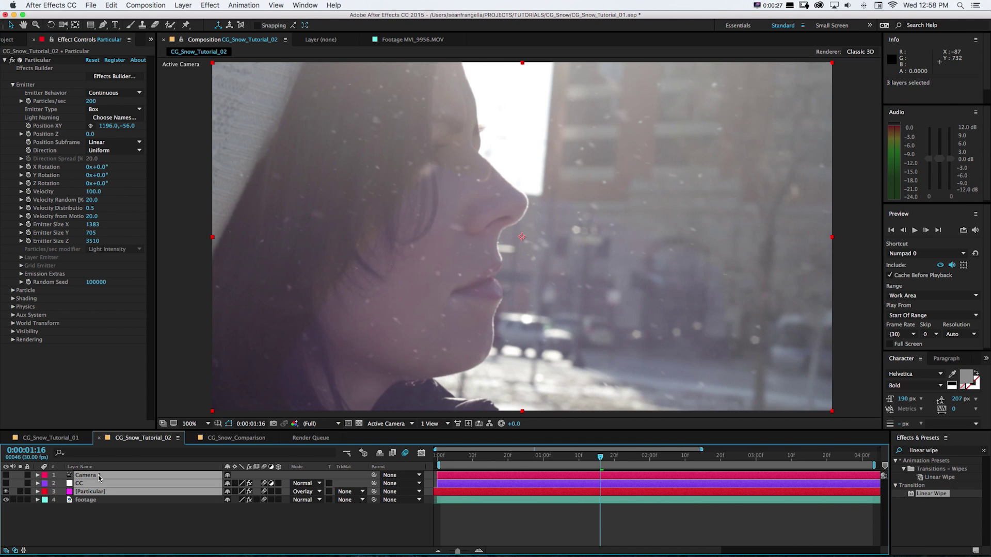
key("Delete")
key("space")
left_click_drag(652, 468, 463, 465)
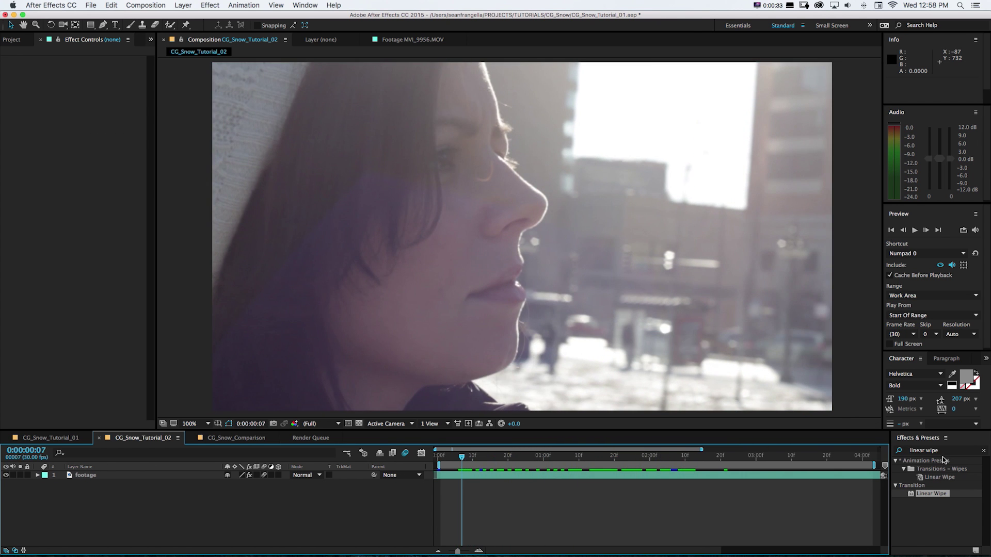
left_click(983, 451)
Create a 1280 x 720 px magenta (FC00FF) solid layer named Particular
left_click(183, 5)
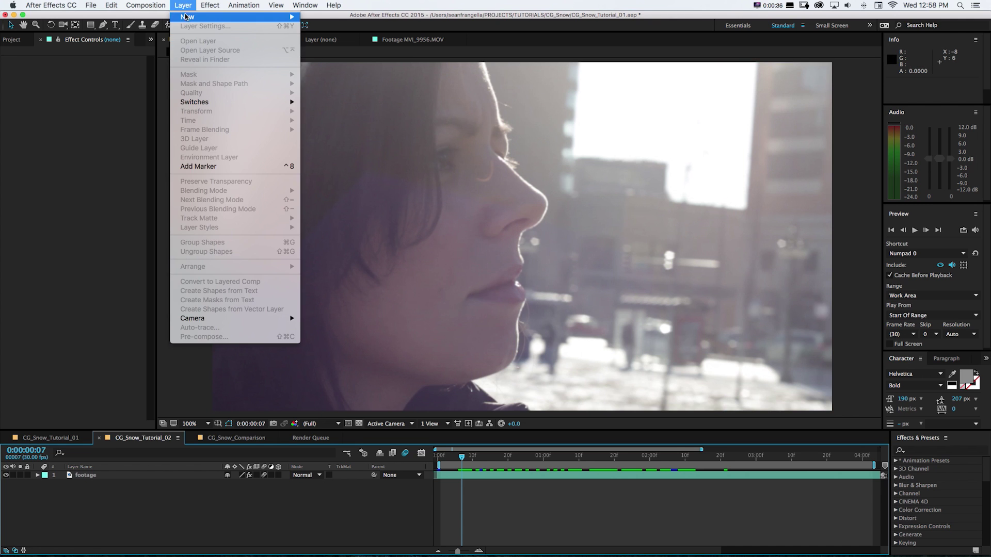
left_click(480, 152)
key("super+y")
type("Particular")
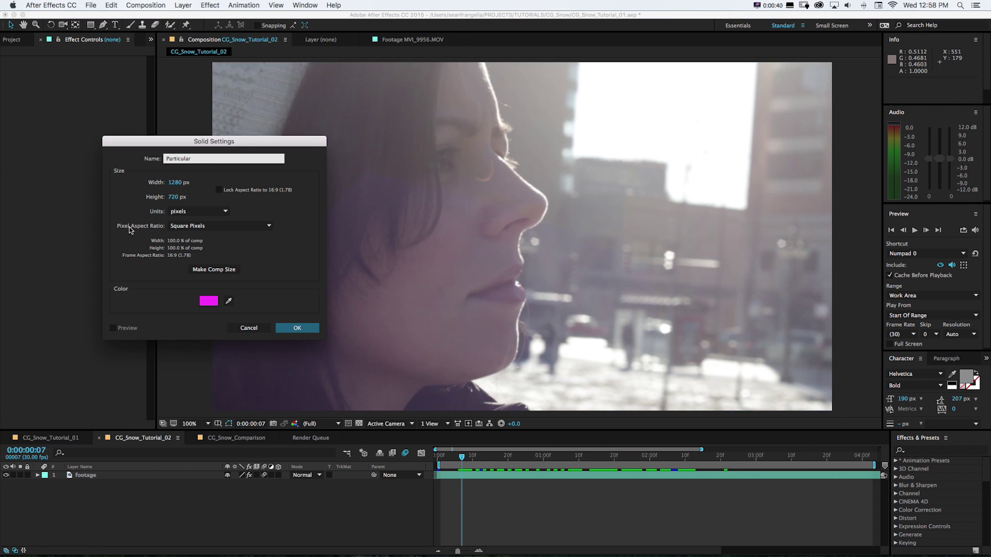
left_click(208, 301)
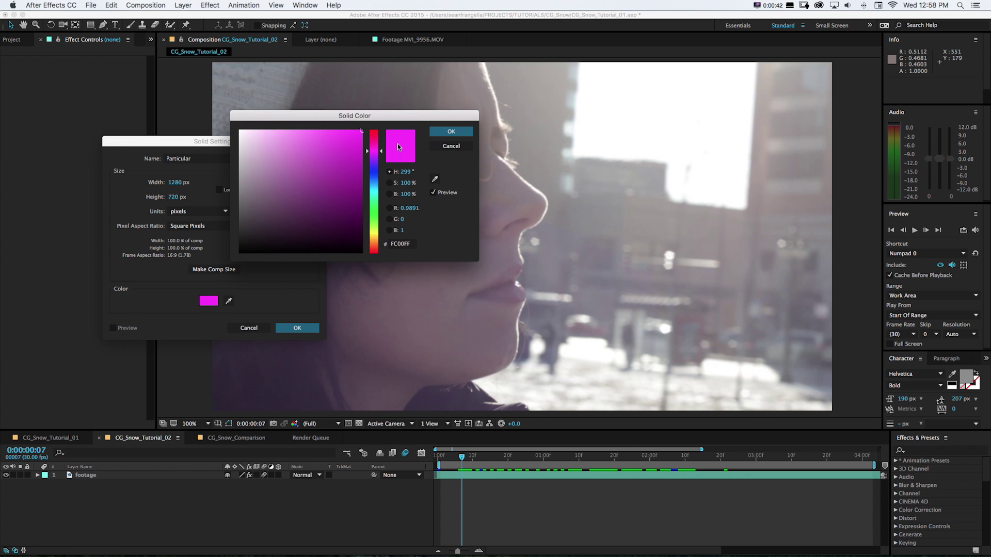
left_click(451, 131)
left_click(296, 328)
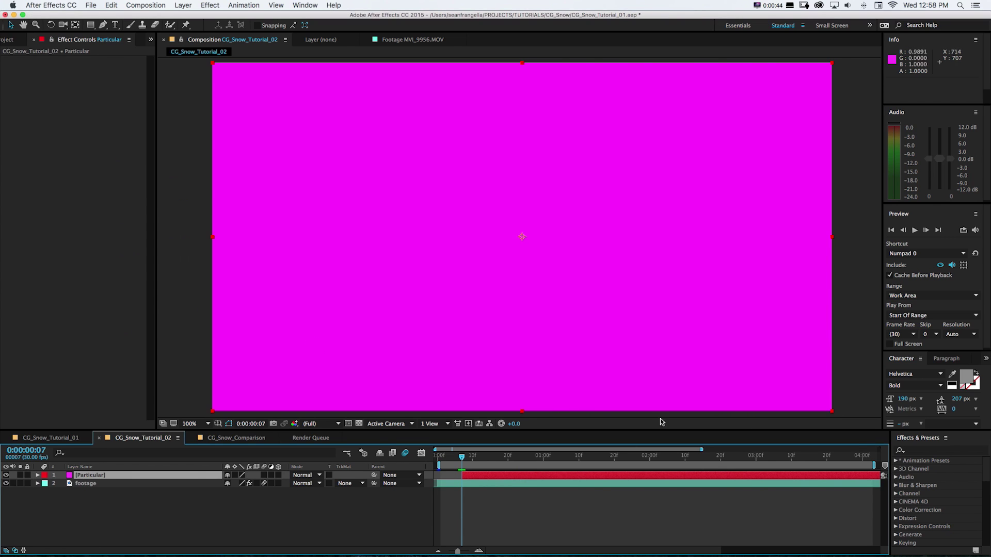
Apply the Trapcode Particular effect to the Particular solid, and start the layer at 0:00:00:00
left_click(940, 450)
type("particular")
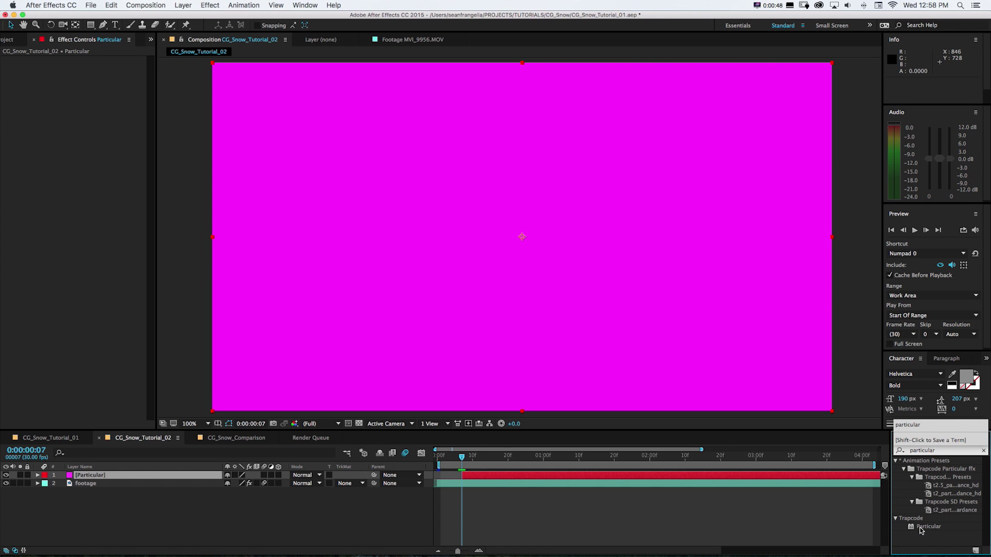
left_click_drag(921, 530, 92, 475)
key("Home")
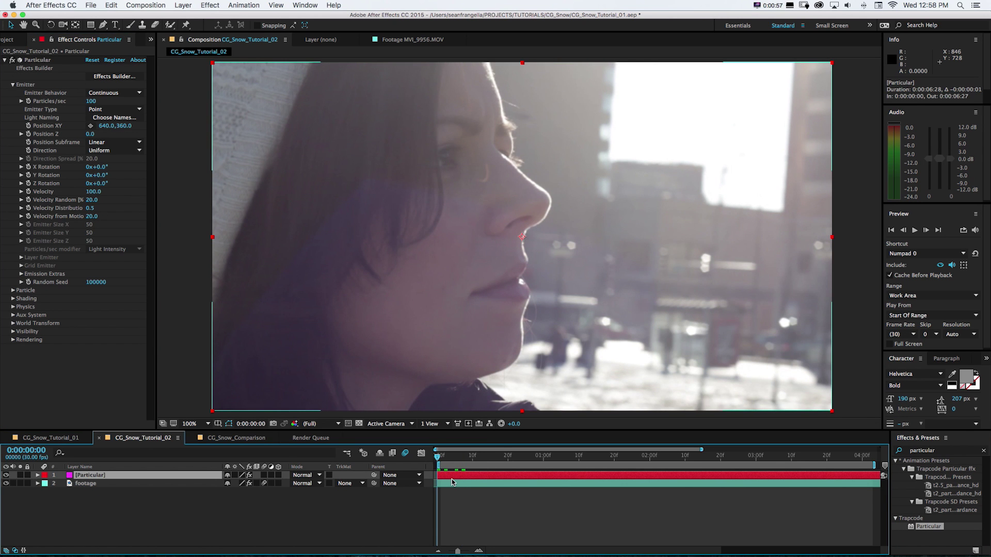
Hide the footage layer to see only the particles, and widen the area showing the effect's settings
left_click_drag(439, 457, 736, 459)
left_click(7, 483)
left_click_drag(473, 459, 437, 458)
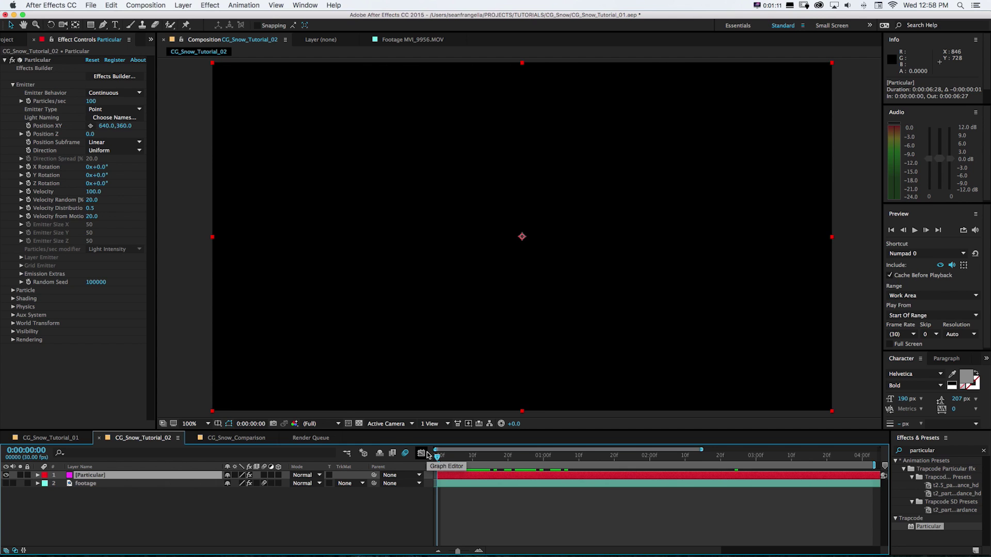
left_click_drag(156, 262, 175, 264)
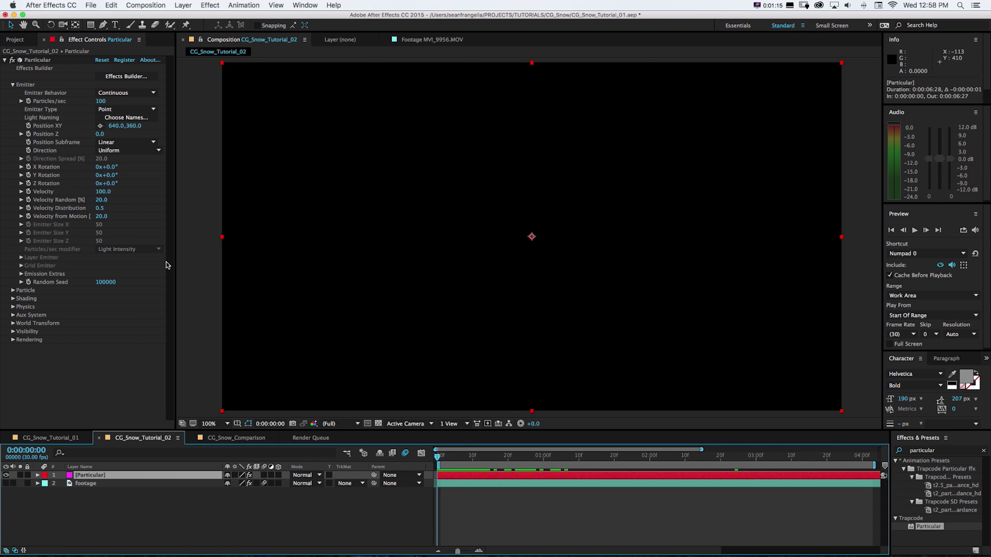
Open Particular's Effects Builder and choose the Large XY Plane emitter type
left_click(119, 76)
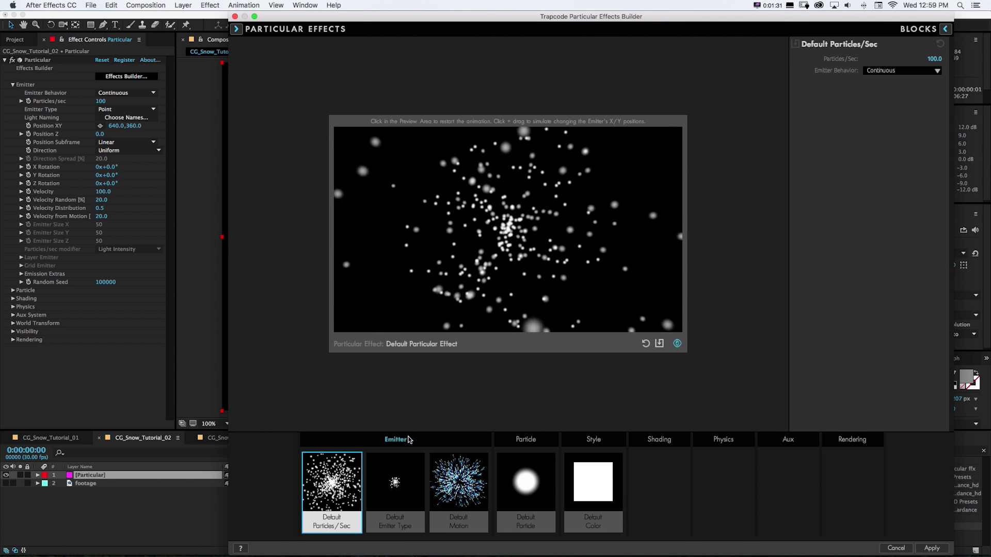
left_click(513, 440)
left_click(395, 439)
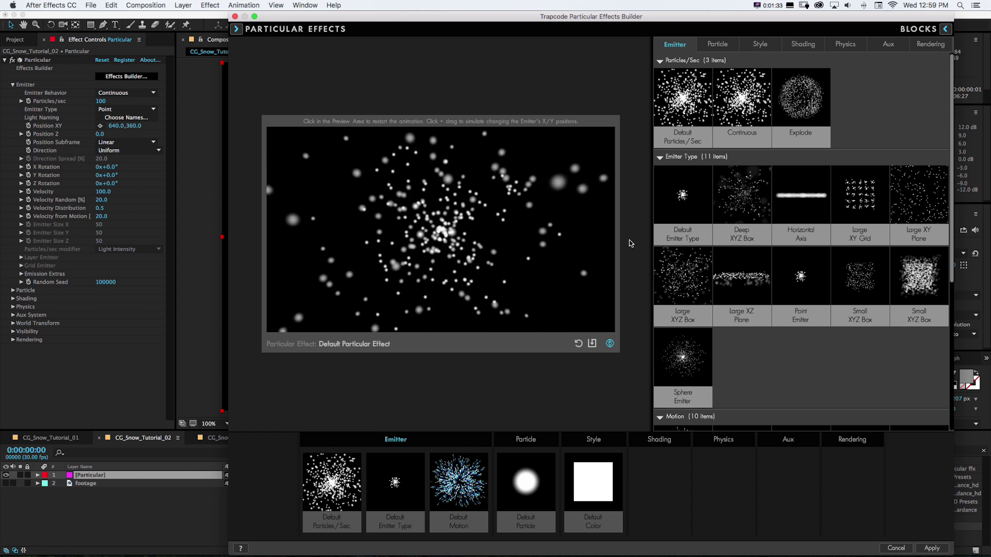
left_click(918, 207)
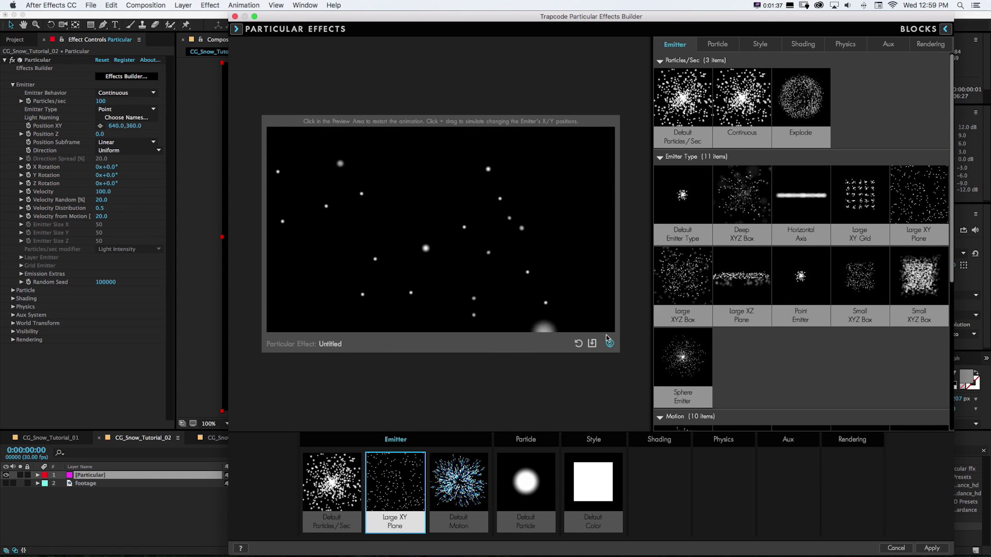
Add the Cloudlet particle, Fade In and Out opacity and Default Air physics blocks, and apply the built effect
left_click(527, 439)
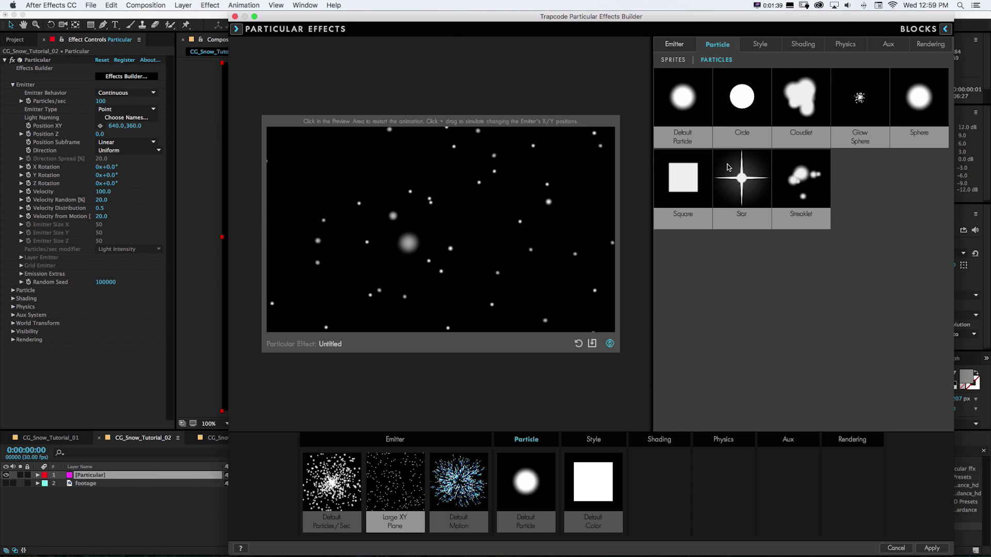
left_click(790, 105)
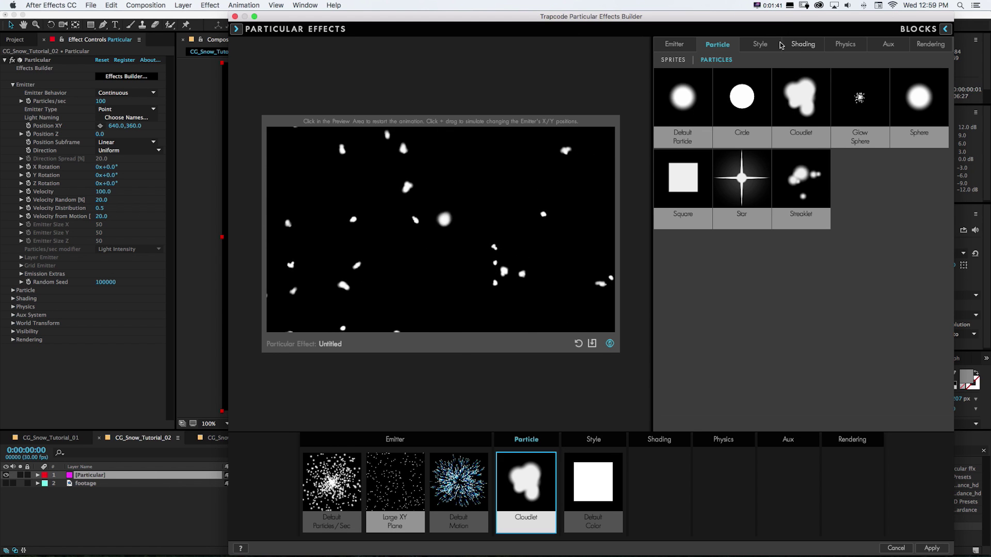
left_click(742, 274)
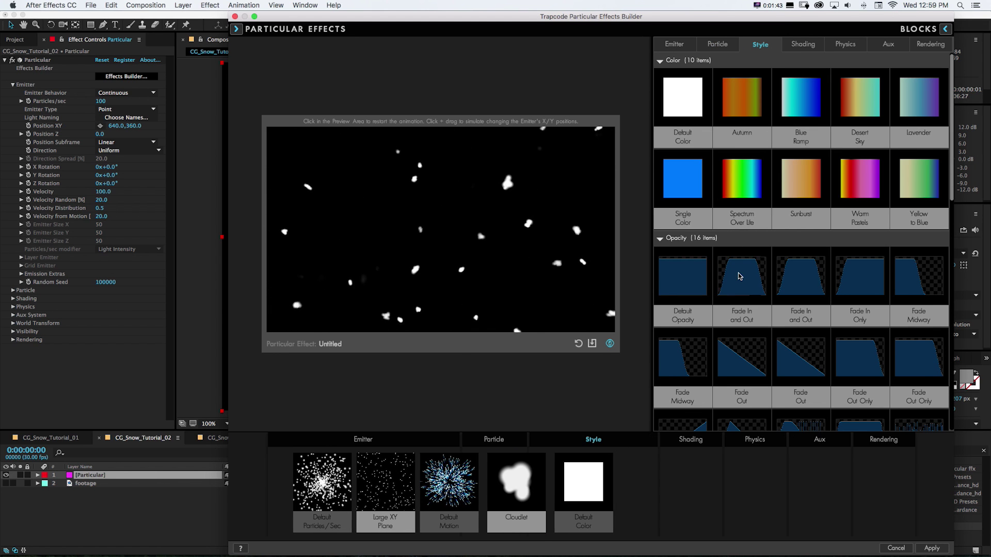
left_click(845, 43)
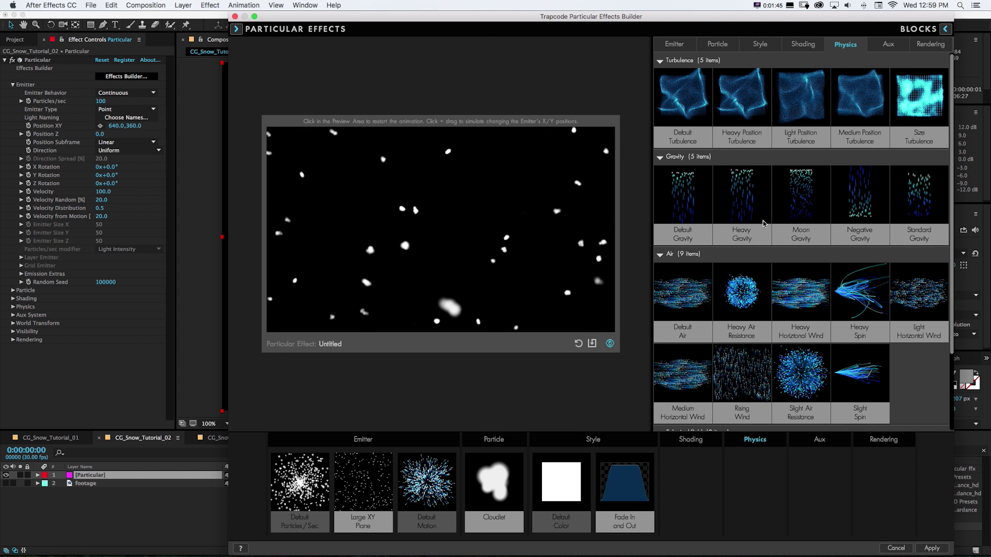
left_click(683, 296)
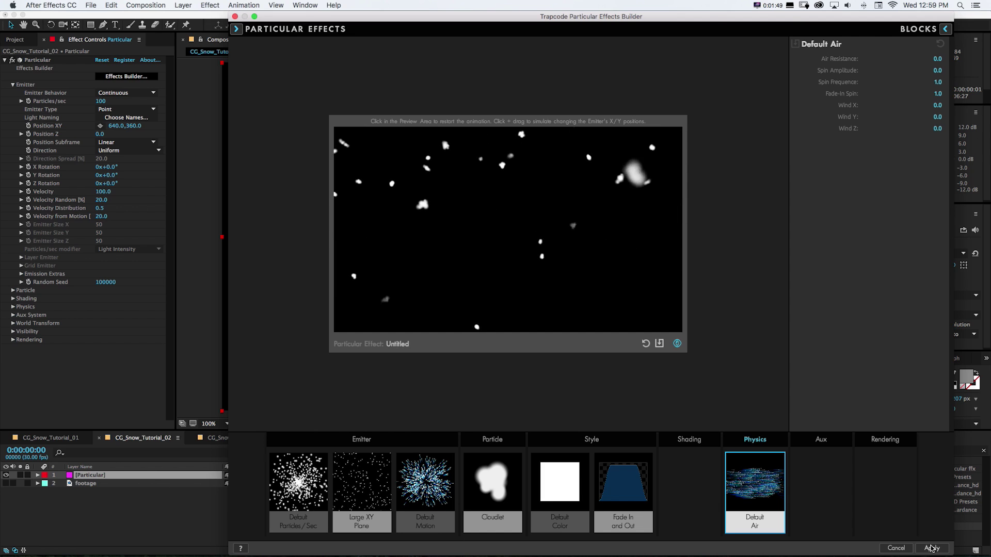
left_click(932, 548)
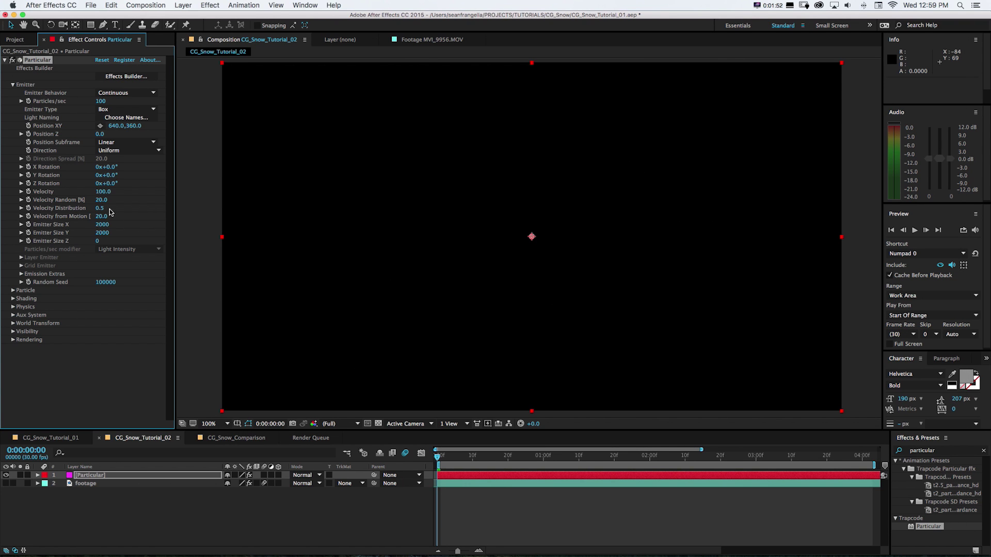
Preview the built particle effect in the composition, and reset Particular to its default settings
key("space")
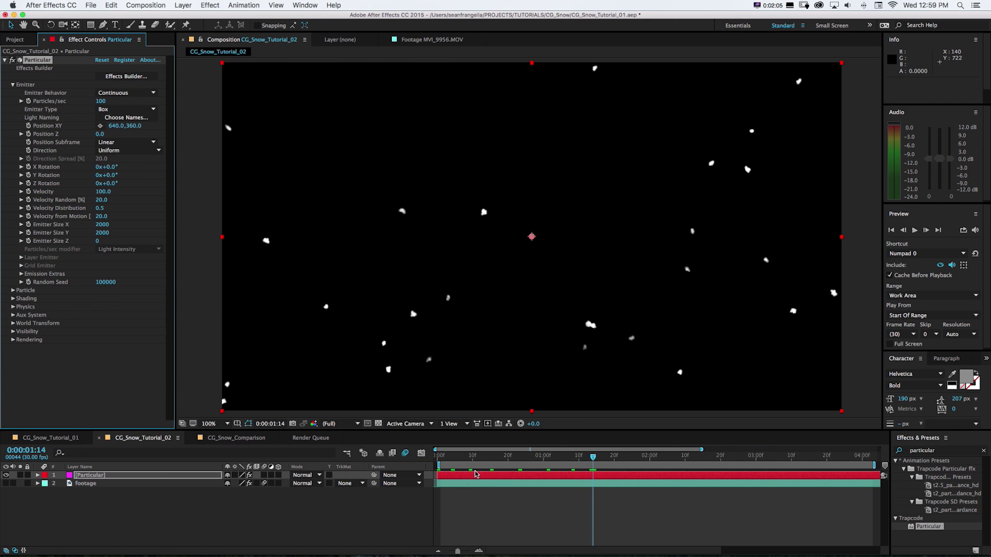
left_click(123, 79)
left_click_drag(551, 457, 415, 454)
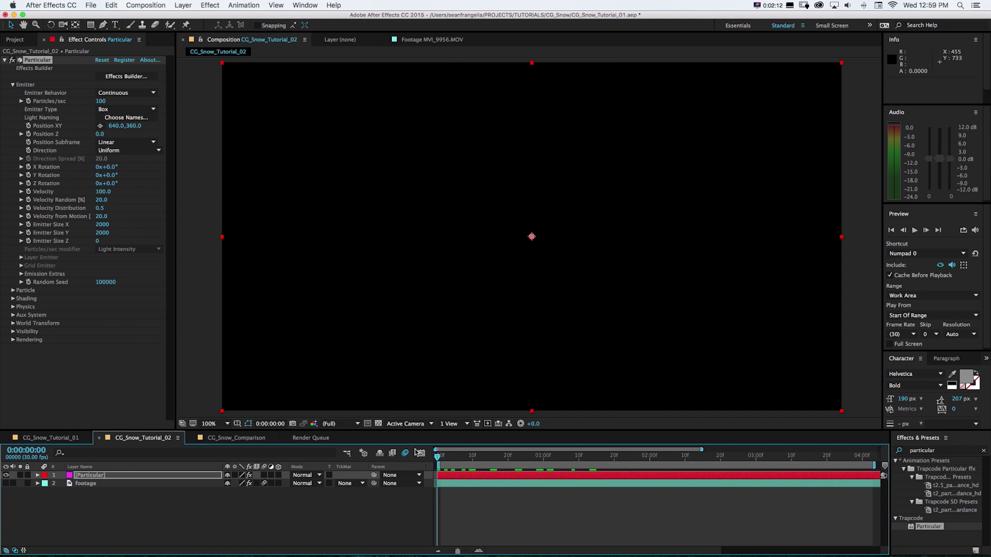
left_click(100, 62)
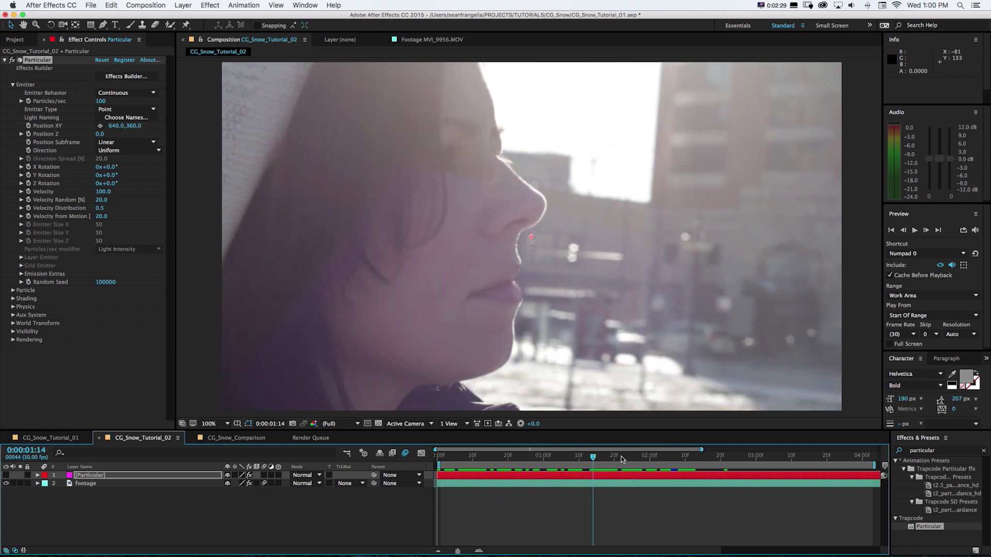
Scrub the footage between the start and 0:00:03:01 to examine the shot's movement and background, ending on the first frame
left_click_drag(622, 459, 703, 459)
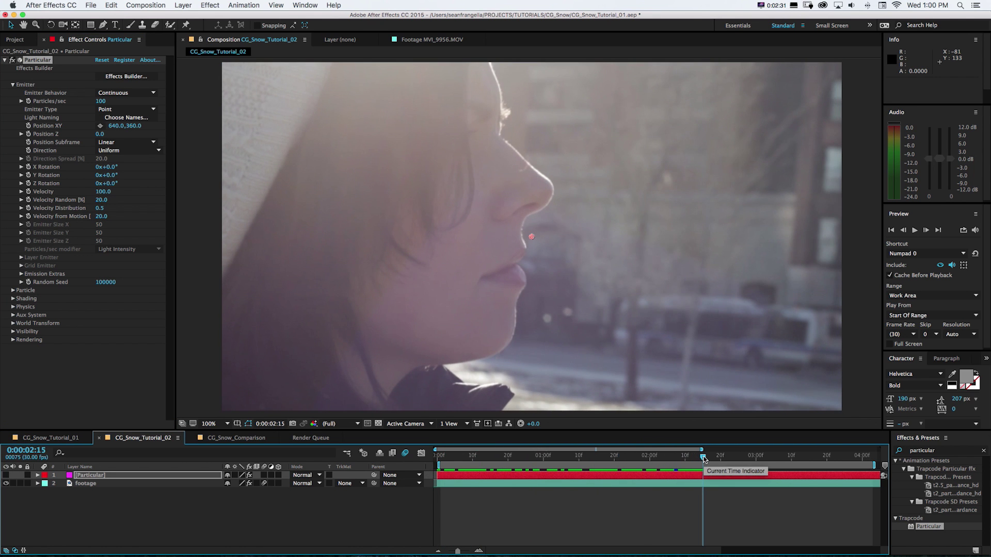
left_click_drag(701, 457, 490, 458)
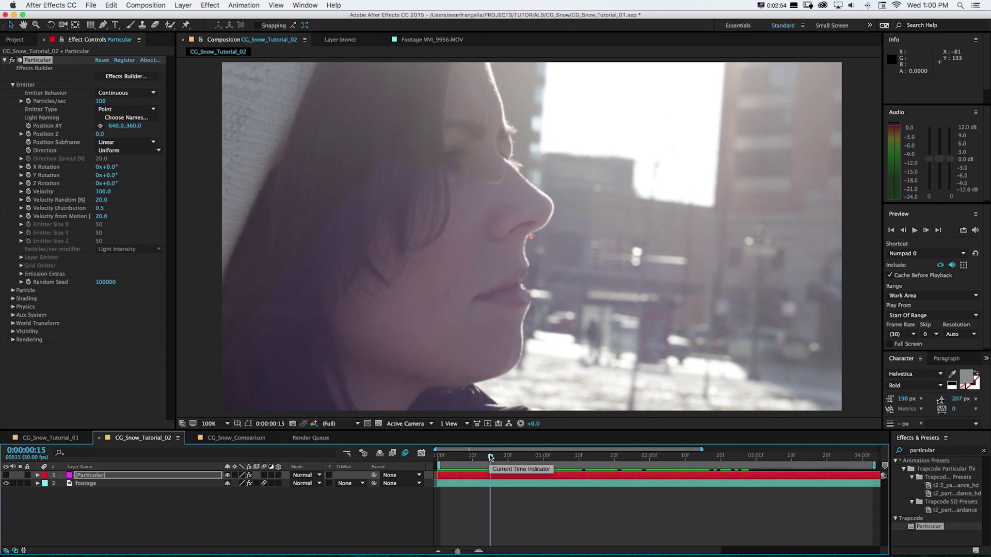
left_click_drag(490, 458, 761, 458)
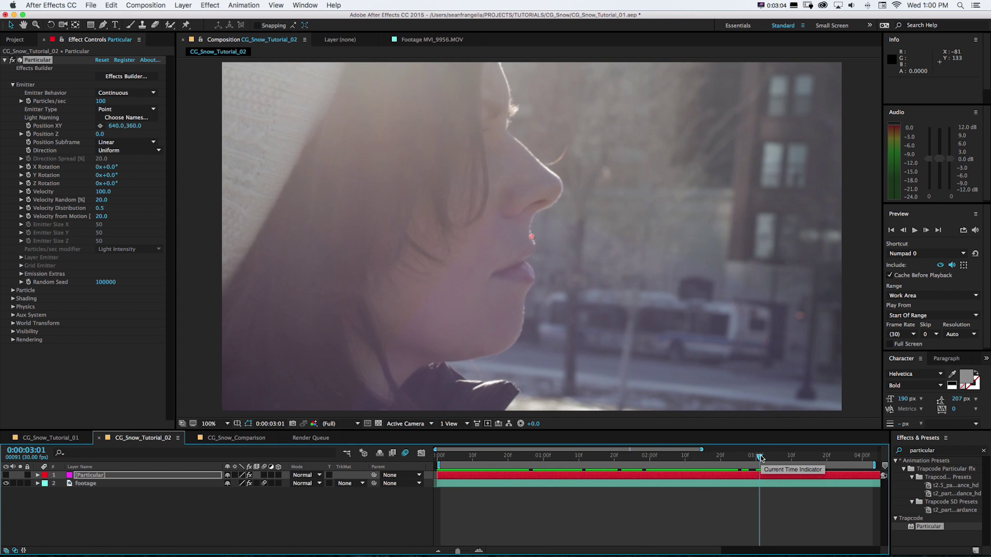
left_click_drag(761, 458, 356, 445)
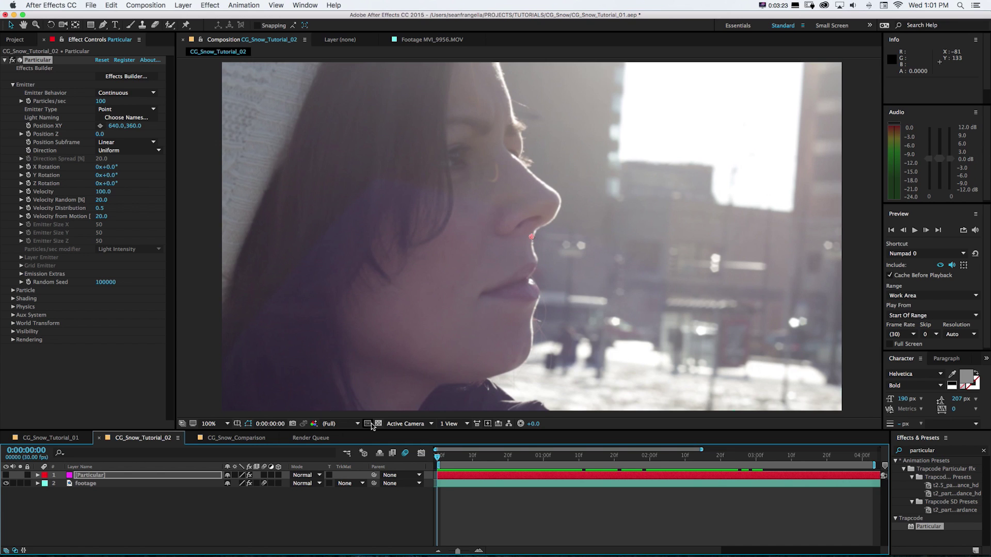
Isolate the Particular layer with the footage hidden, and preview the default particle emission, stopping at 0:00:01:00
left_click(6, 483)
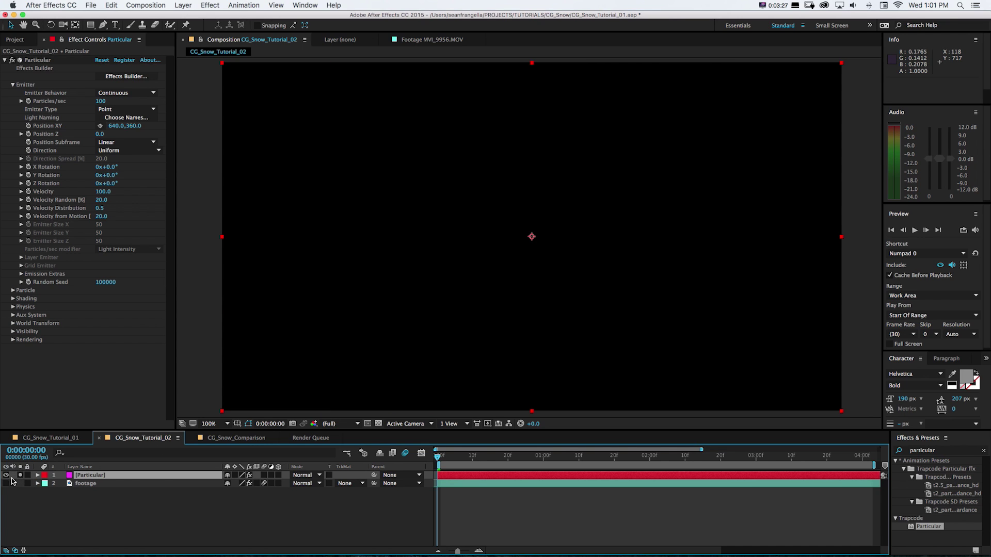
left_click(5, 484)
key("space")
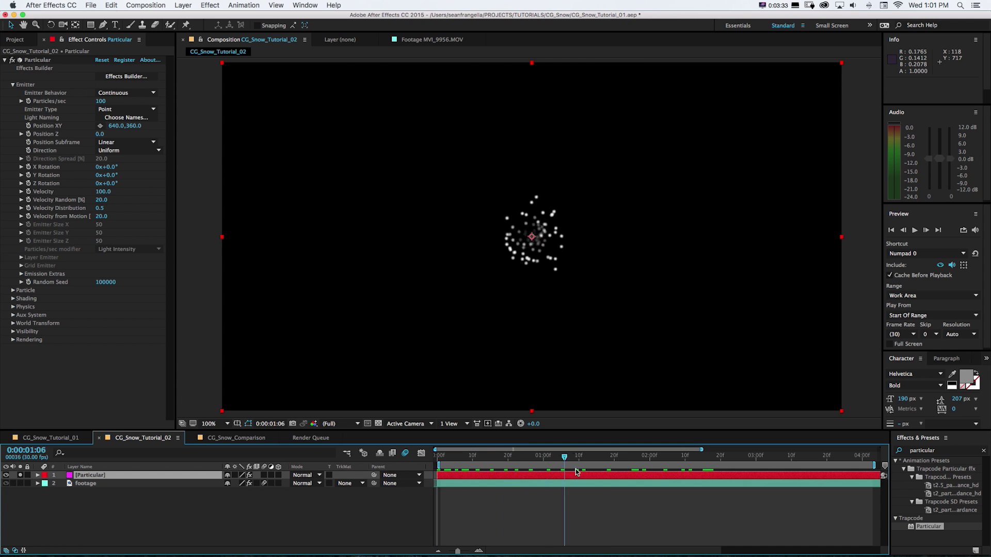
left_click(406, 453)
left_click_drag(406, 453, 543, 450)
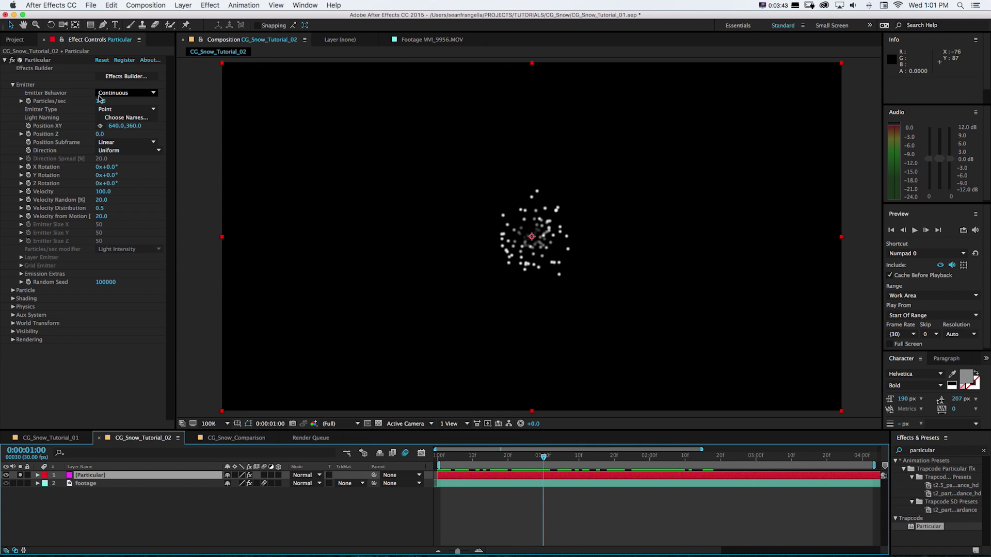
Change the emitter type to Box and set its size to 1587 in X, 822 in Y and 2526 in Z
left_click(110, 110)
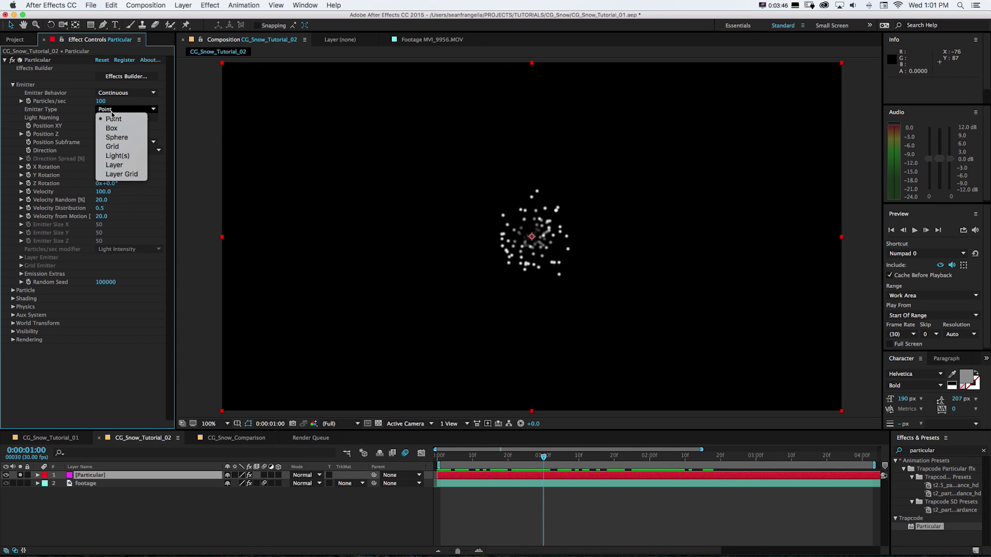
left_click(113, 130)
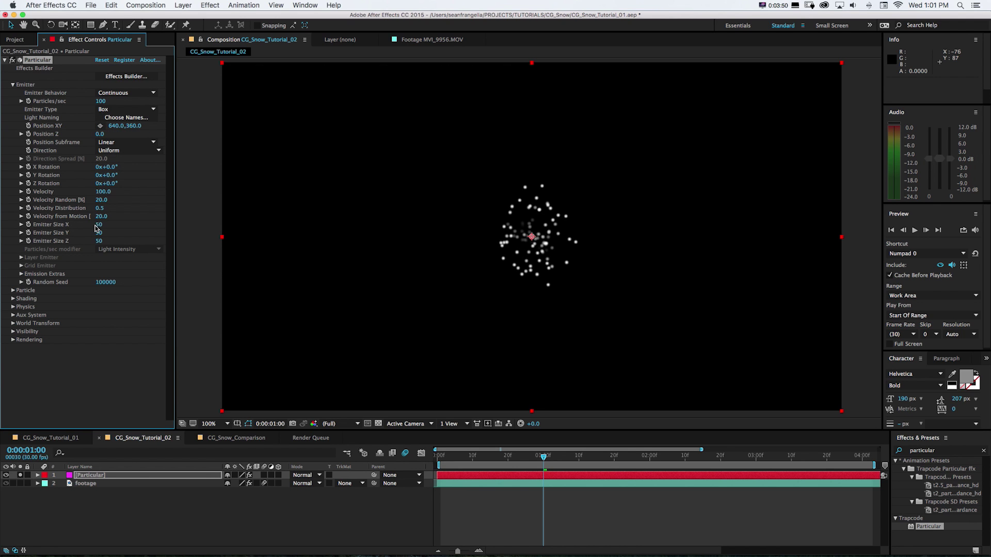
left_click_drag(99, 229, 728, 252)
left_click_drag(99, 233, 441, 221)
left_click_drag(101, 225, 238, 220)
left_click_drag(101, 234, 138, 230)
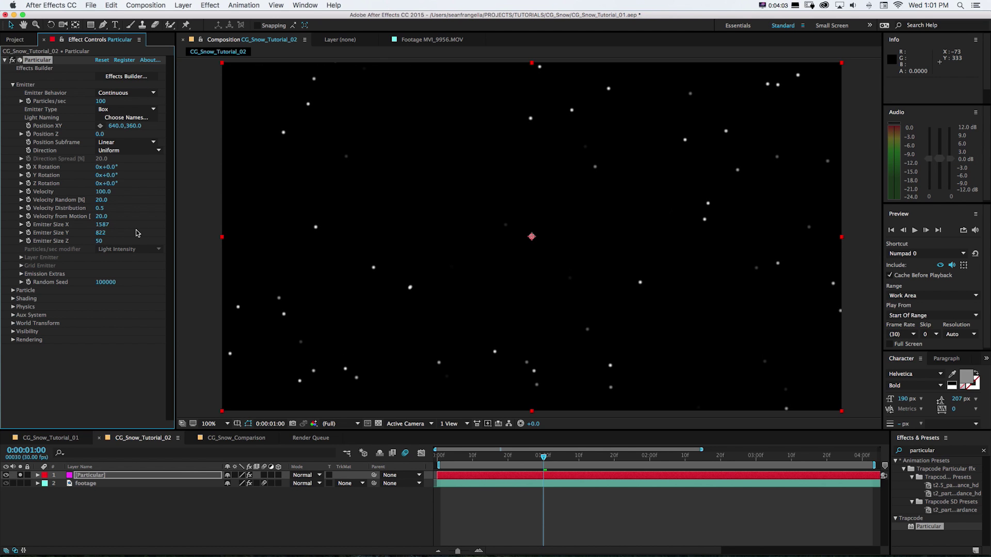
left_click_drag(99, 241, 970, 248)
left_click_drag(97, 241, 635, 244)
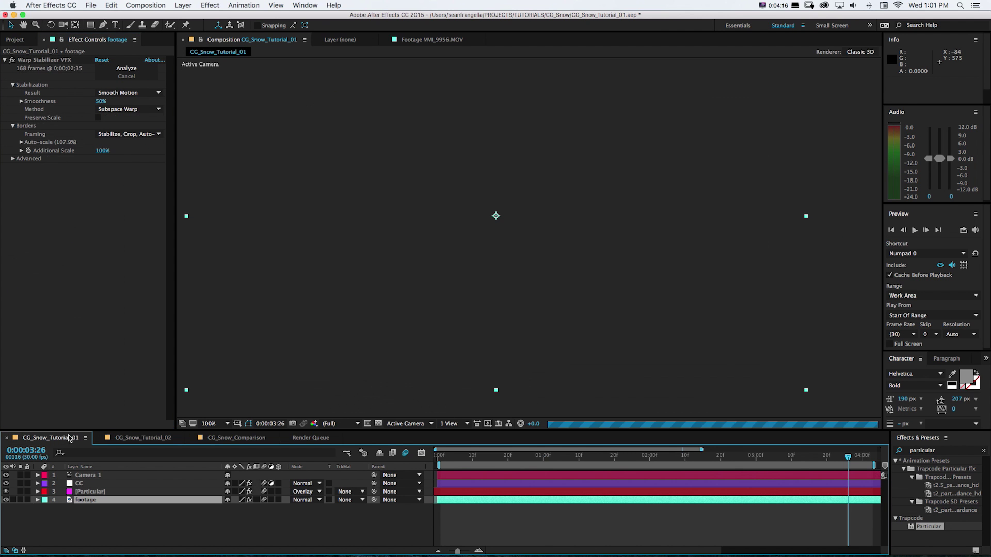
Scrub the finished snow shot in the CG_Snow_Tutorial_01 composition to examine its particles, stopping at 0:00:01:00
left_click(68, 437)
left_click_drag(455, 458, 500, 457)
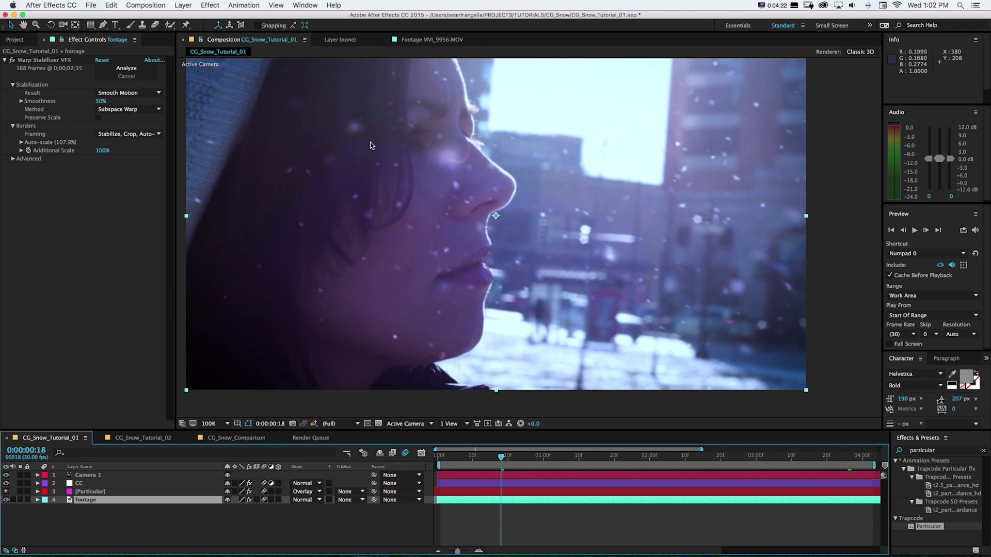
left_click_drag(500, 458, 547, 459)
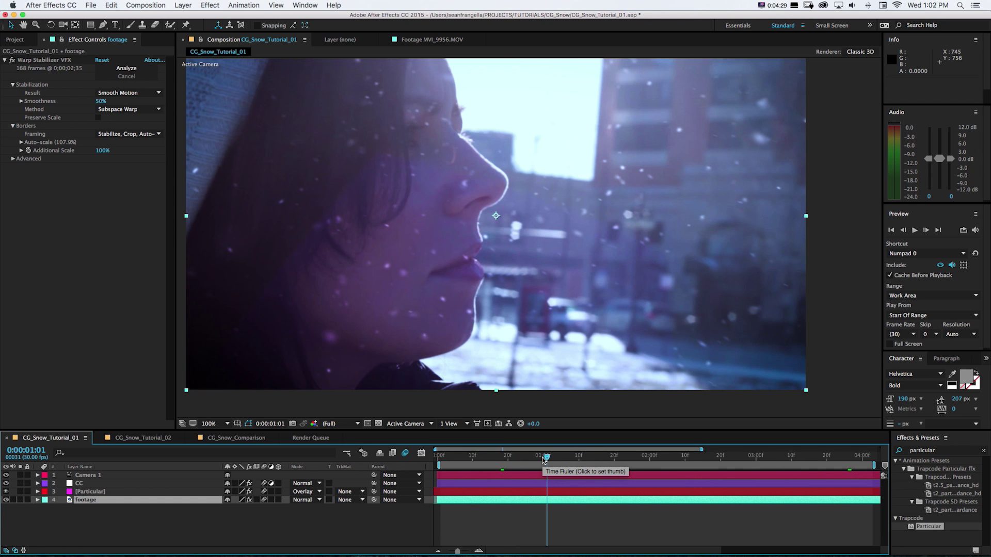
left_click(544, 459)
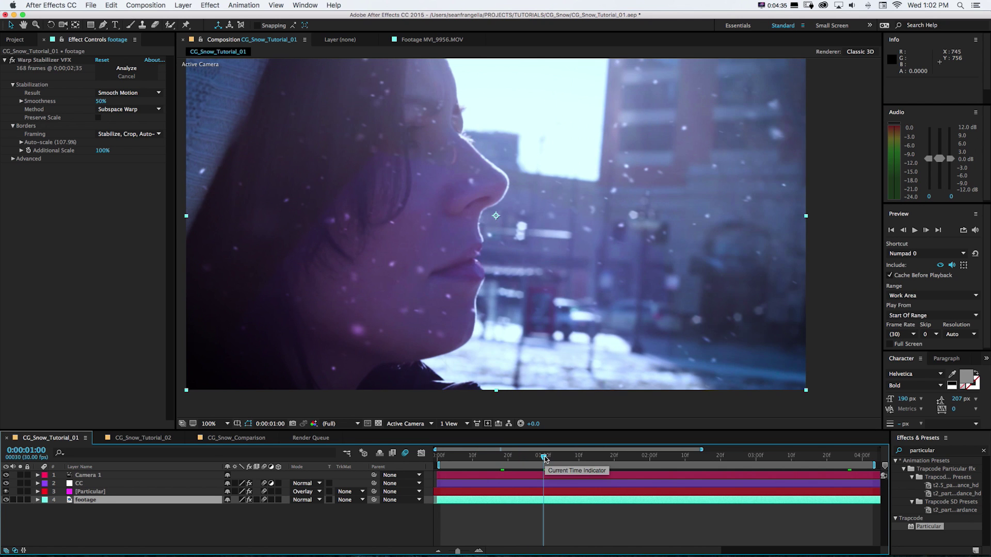
On the first frame of CG_Snow_Tutorial_02, set the emitter's Pre Run to 100 and scrub to 0:00:00:24 to check the particles
left_click(160, 438)
left_click_drag(486, 456, 436, 456)
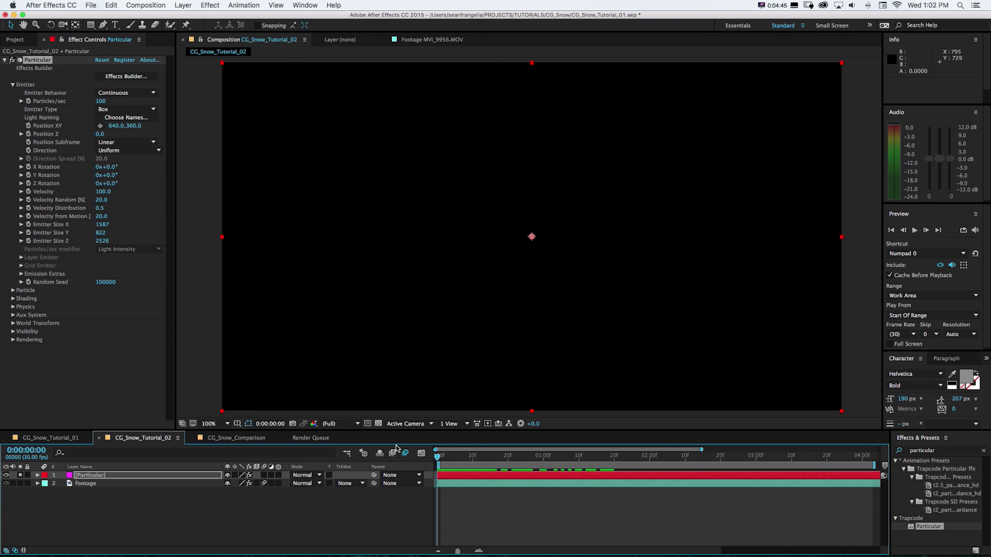
left_click(21, 274)
left_click_drag(96, 284, 265, 287)
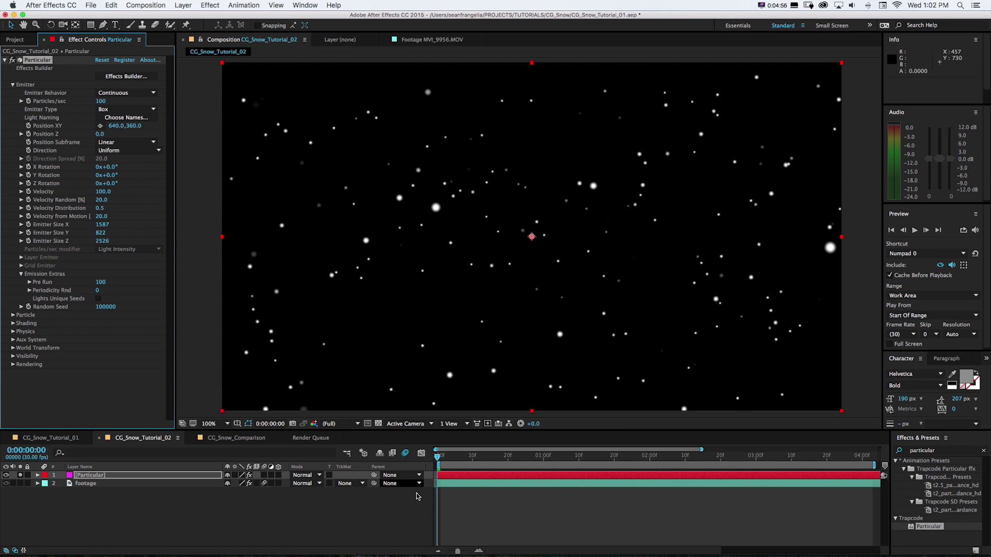
left_click_drag(441, 457, 522, 446)
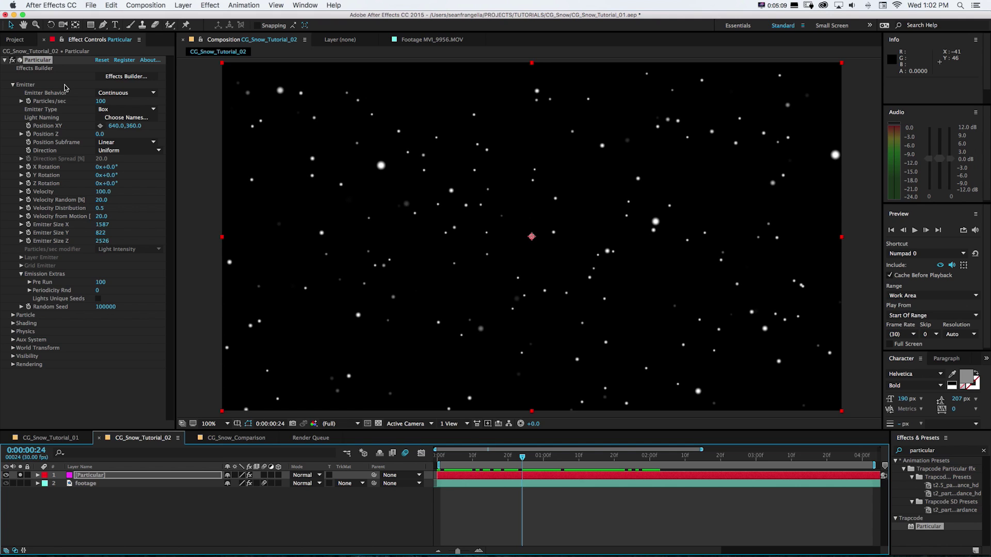
Set the emitter's particles per second to 250
left_click(102, 101)
type("250")
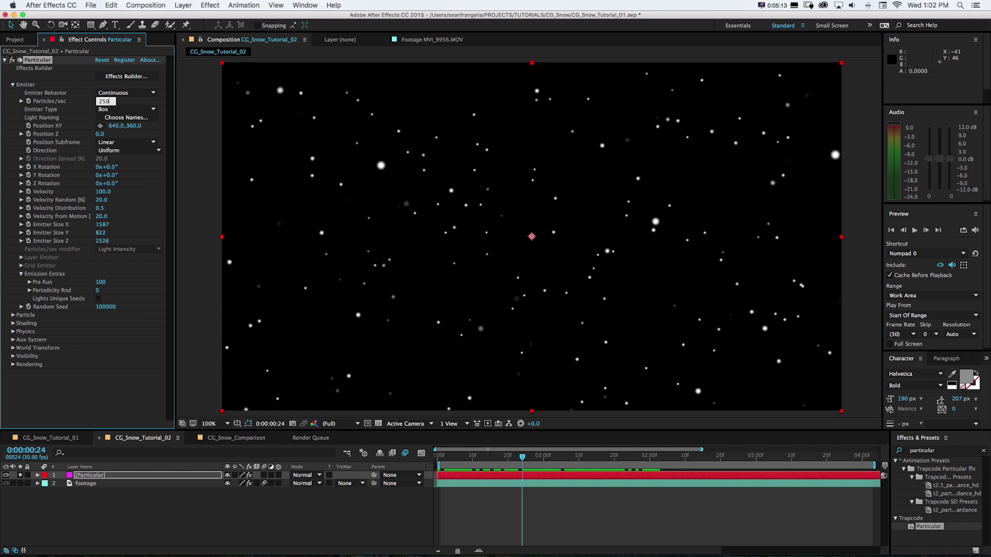
key("Return")
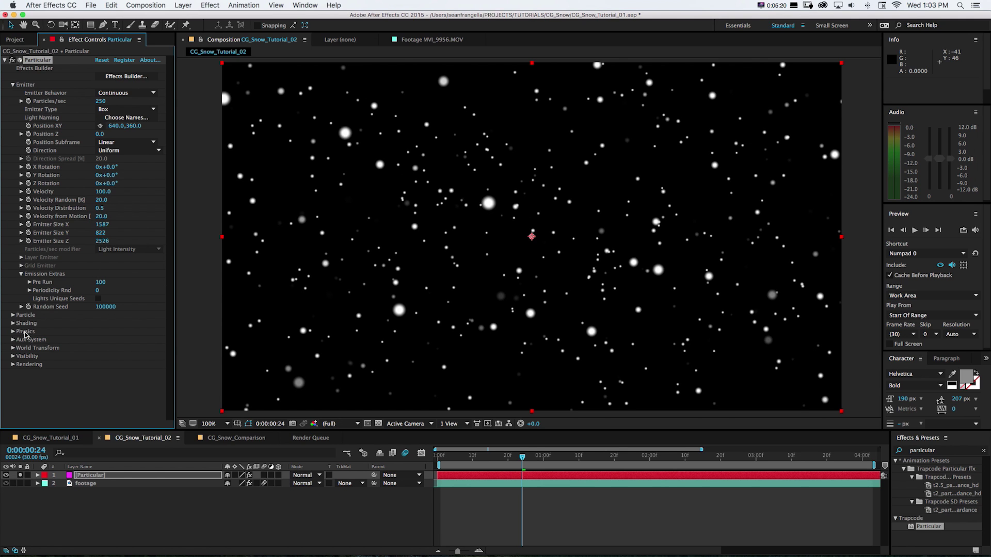
Check the particles at 0:00:01:02 and set the particle life to 20 seconds
left_click(13, 315)
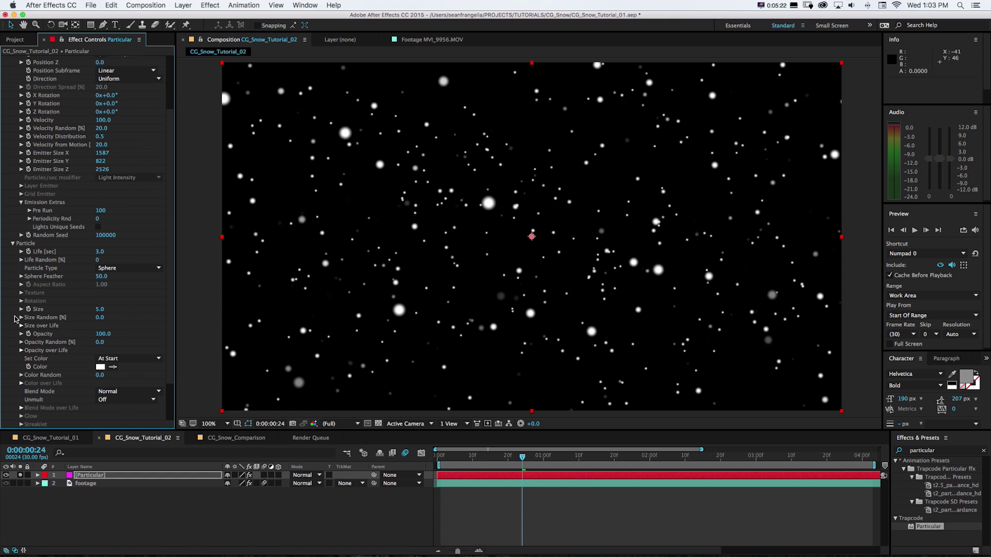
scroll(170, 234, "down", 3)
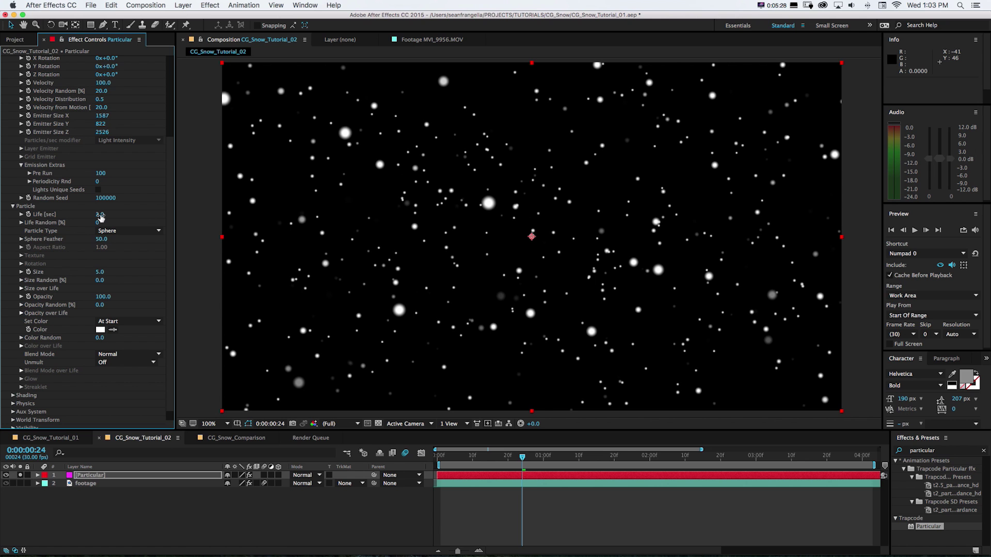
left_click_drag(522, 456, 550, 458)
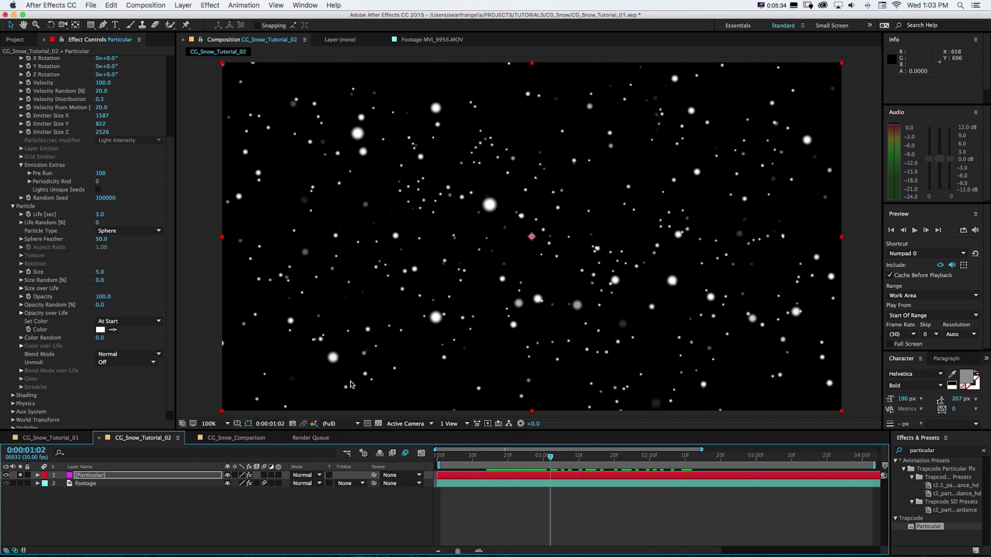
left_click(101, 214)
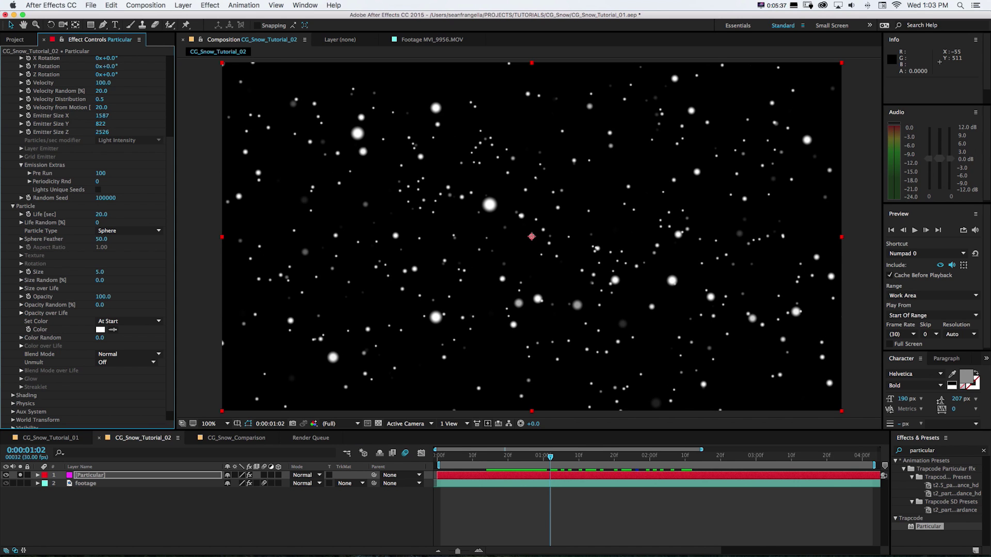
type("20")
key("Return")
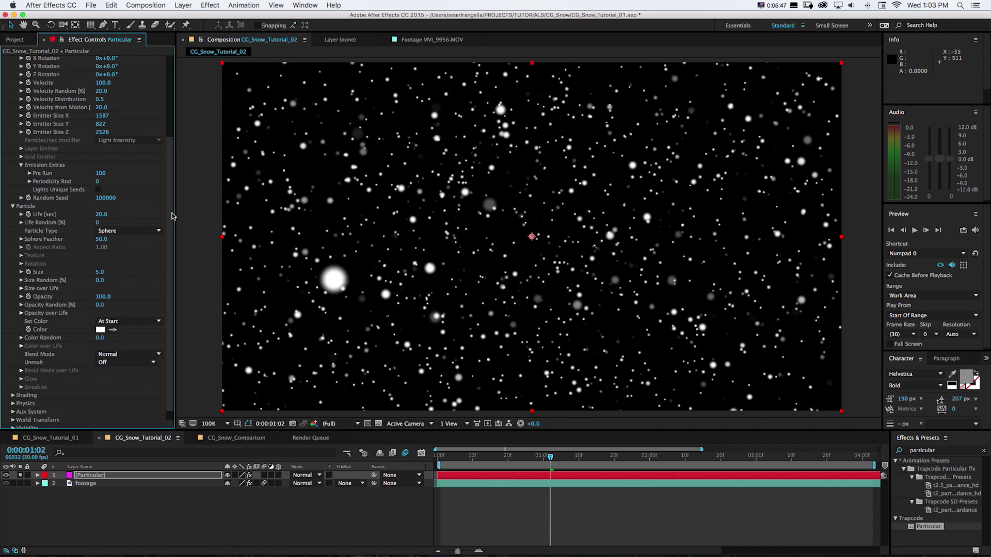
Change the particle type to Cloudlet and set the cloudlet feather to 100
scroll(172, 215, "down", 1)
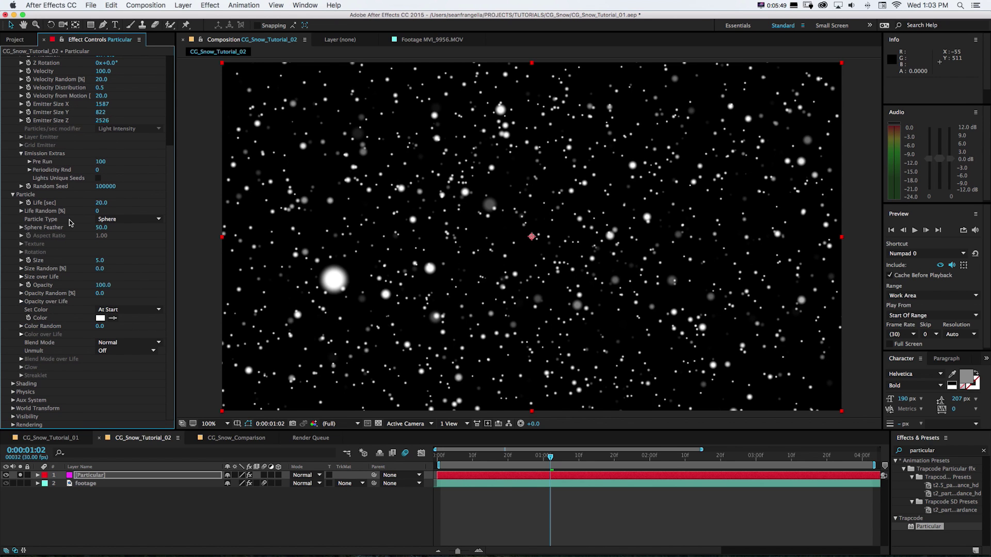
left_click(123, 221)
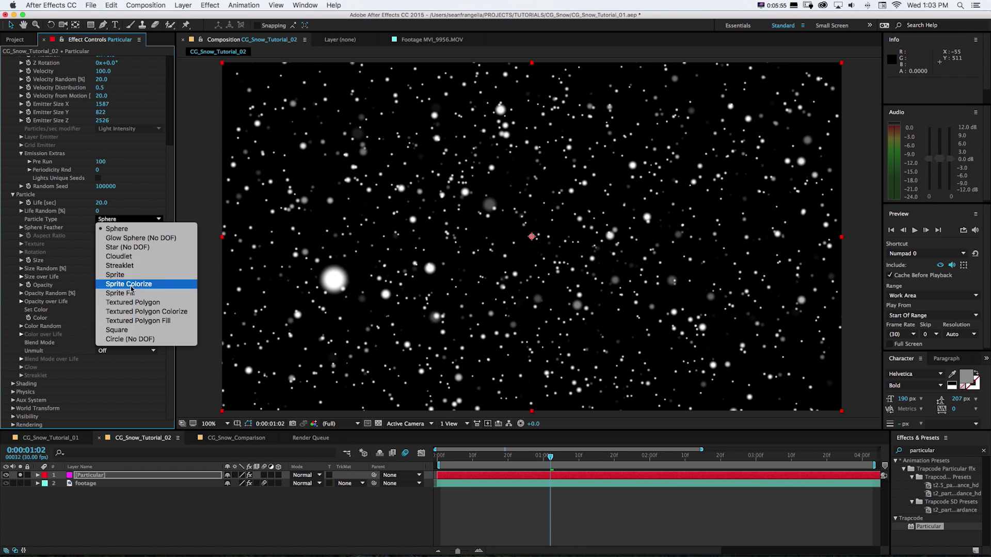
left_click(137, 259)
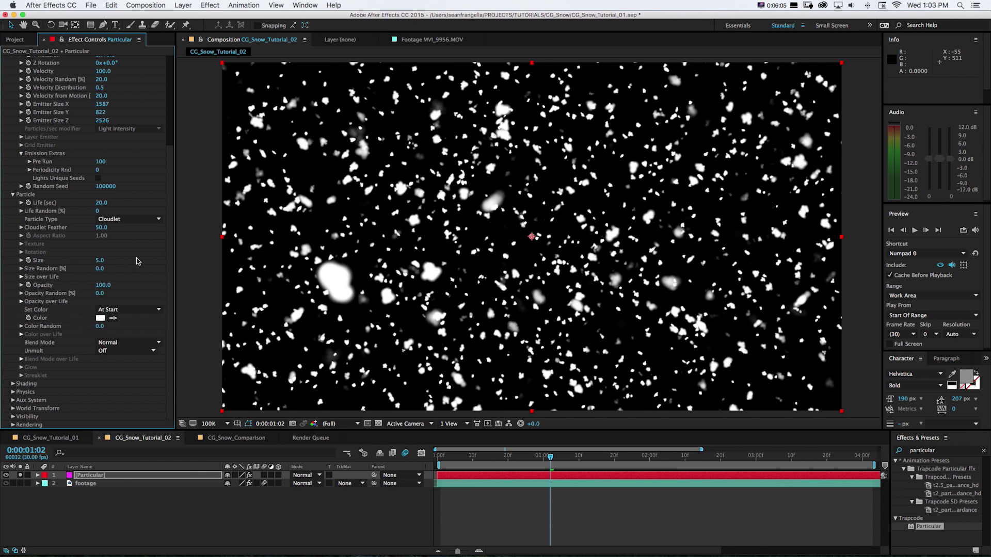
left_click(102, 227)
type("100")
key("Return")
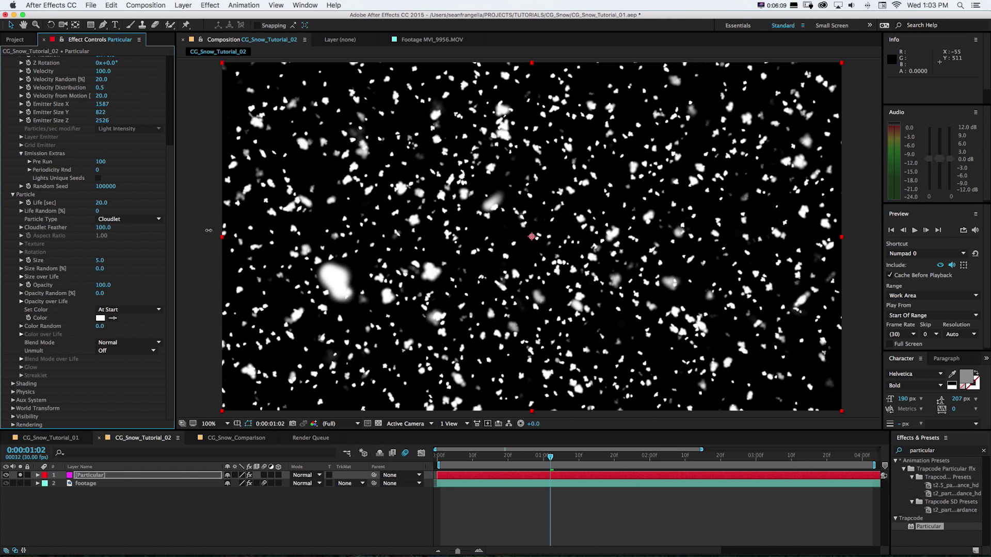
Set the particle size to 3 with a size randomness of 99%
left_click(106, 260)
type("3")
key("Return")
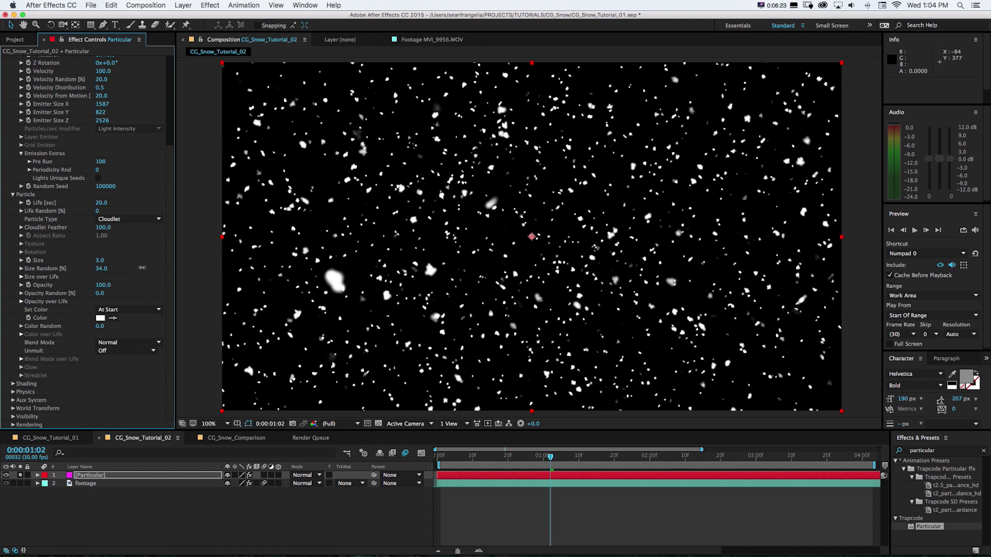
left_click_drag(123, 268, 239, 272)
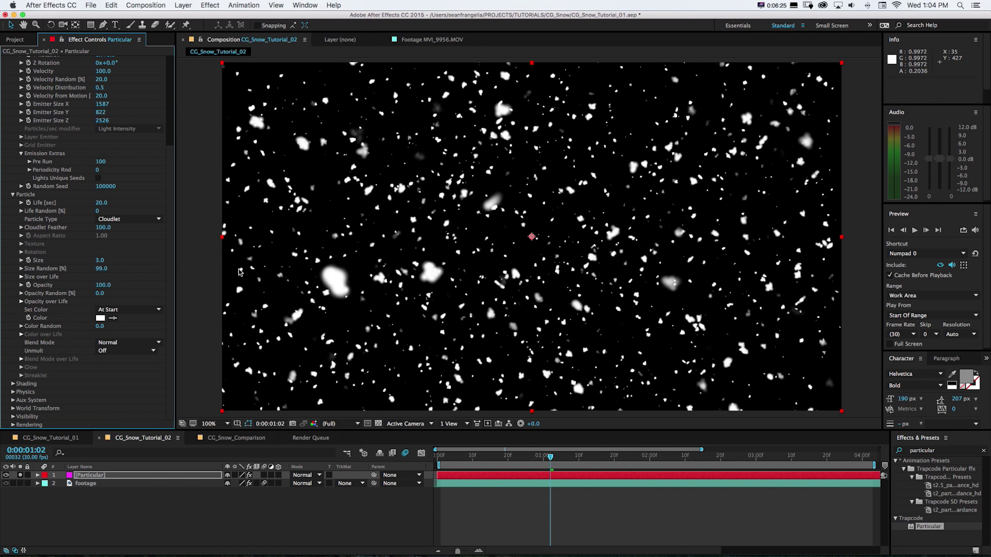
Set the particle opacity to 8 with 100% randomness, and apply the fade-in and fade-out preset curve to Opacity over Life
left_click_drag(98, 286, 56, 292)
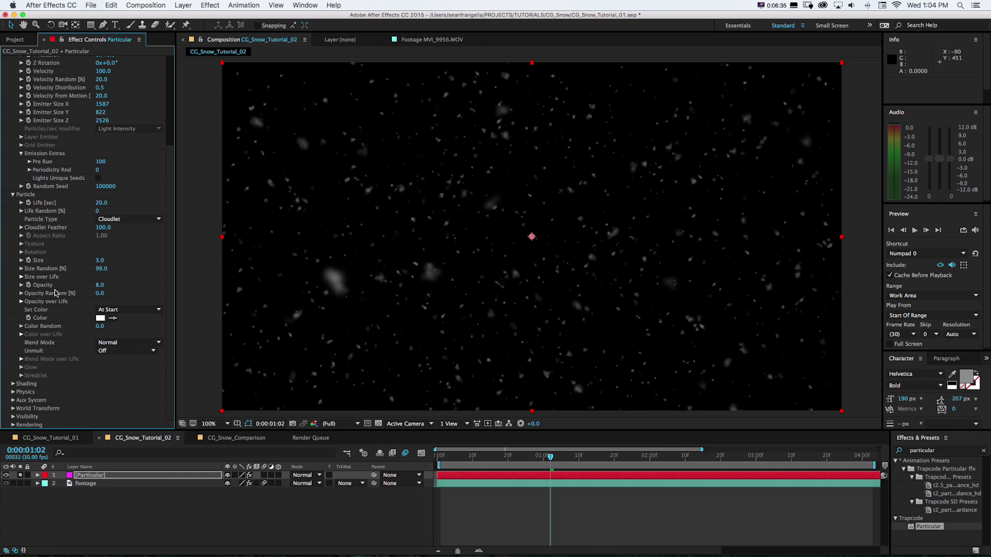
left_click_drag(97, 295, 238, 299)
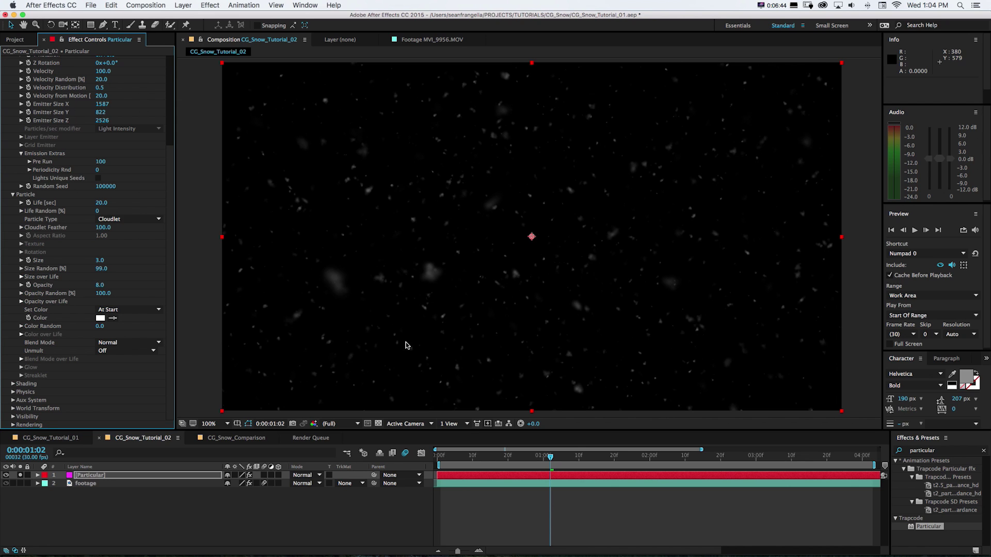
left_click(22, 301)
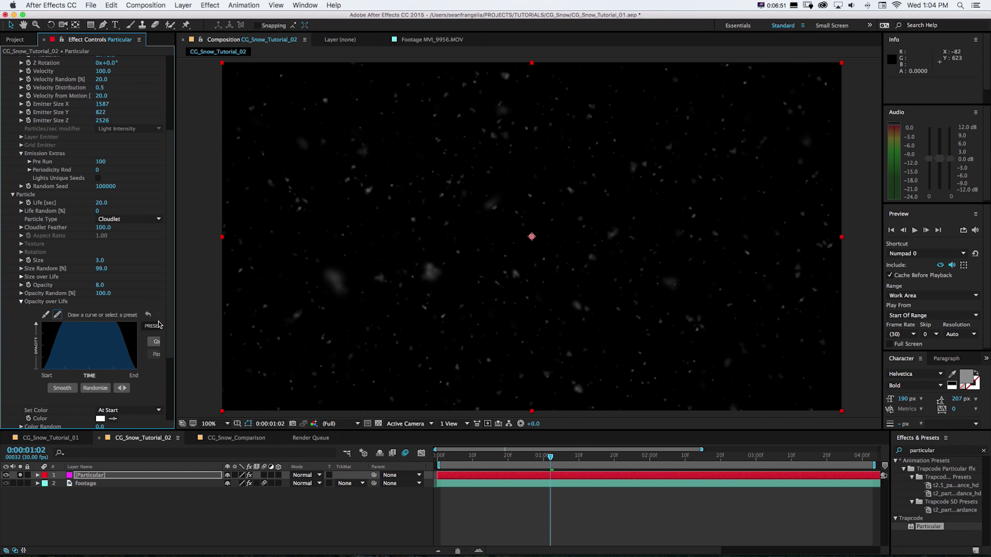
left_click_drag(176, 315, 202, 314)
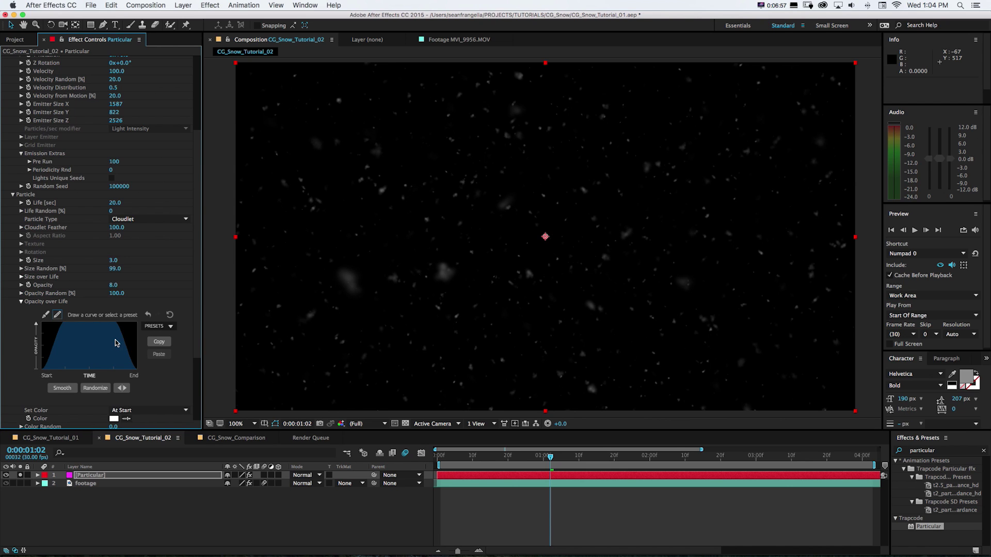
left_click(155, 326)
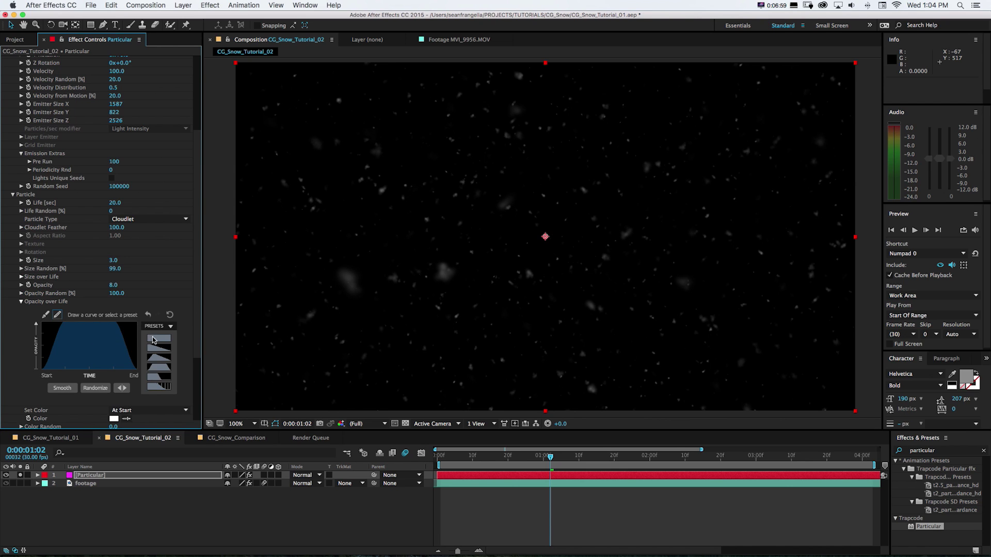
left_click(159, 367)
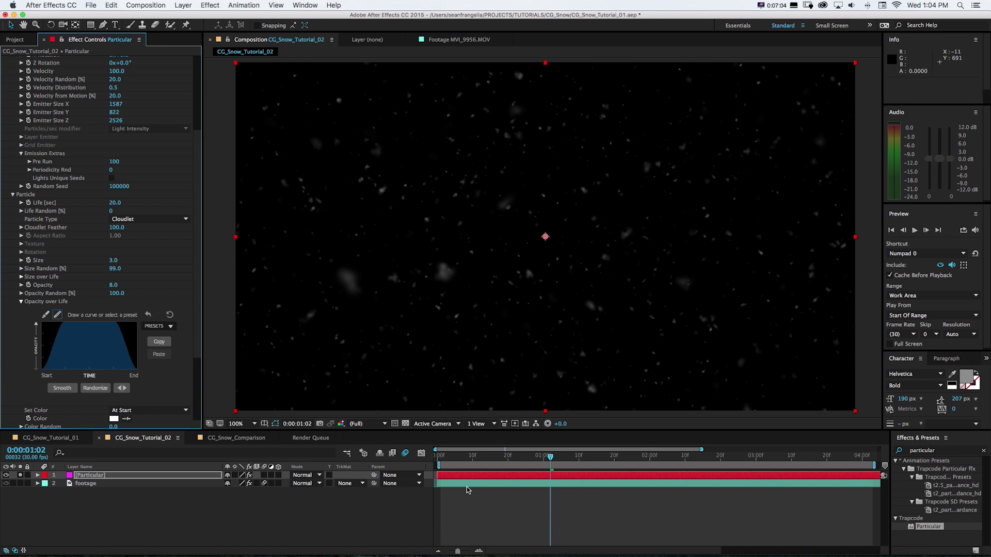
left_click_drag(550, 457, 522, 457)
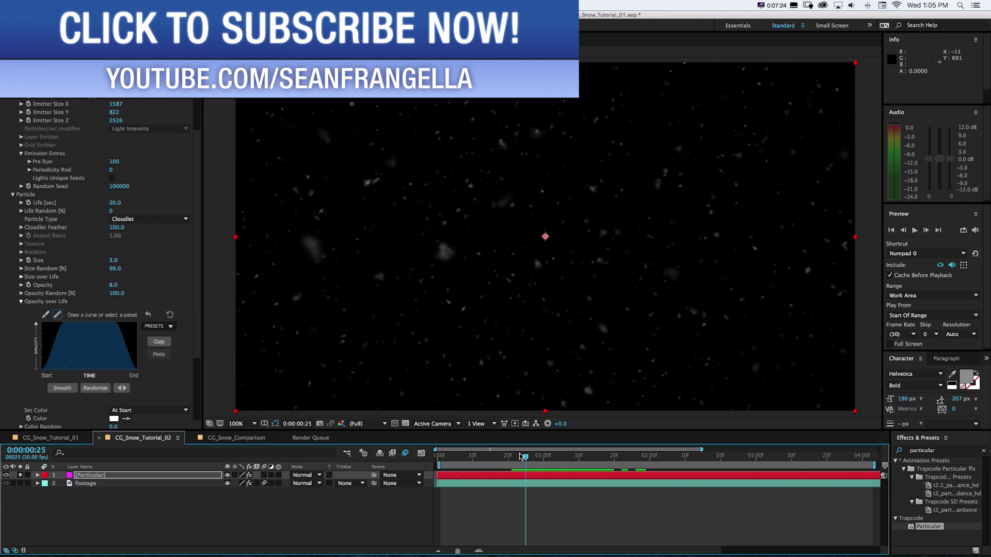
End the work area at 0:00:02:00 and preview it while setting the Physics gravity to 20
left_click(13, 195)
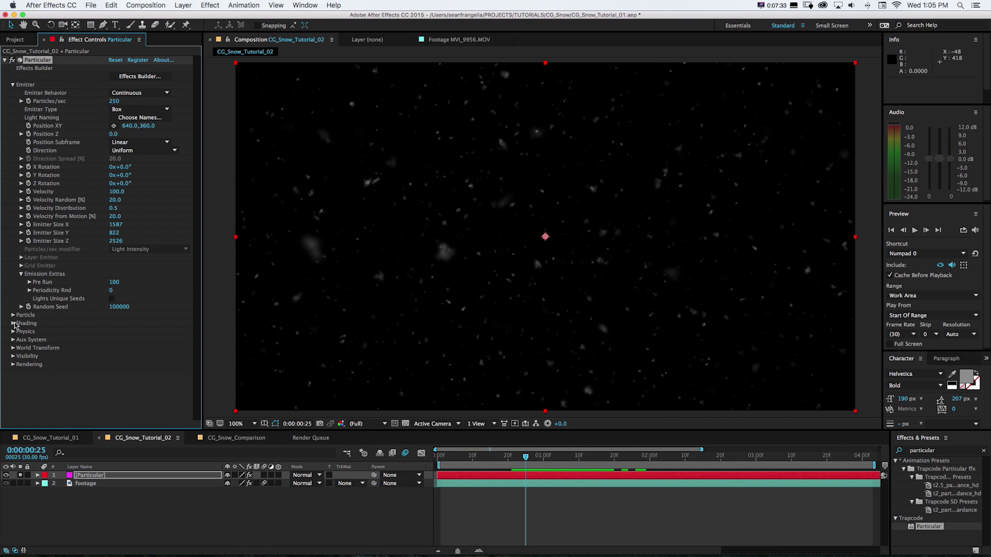
left_click(13, 332)
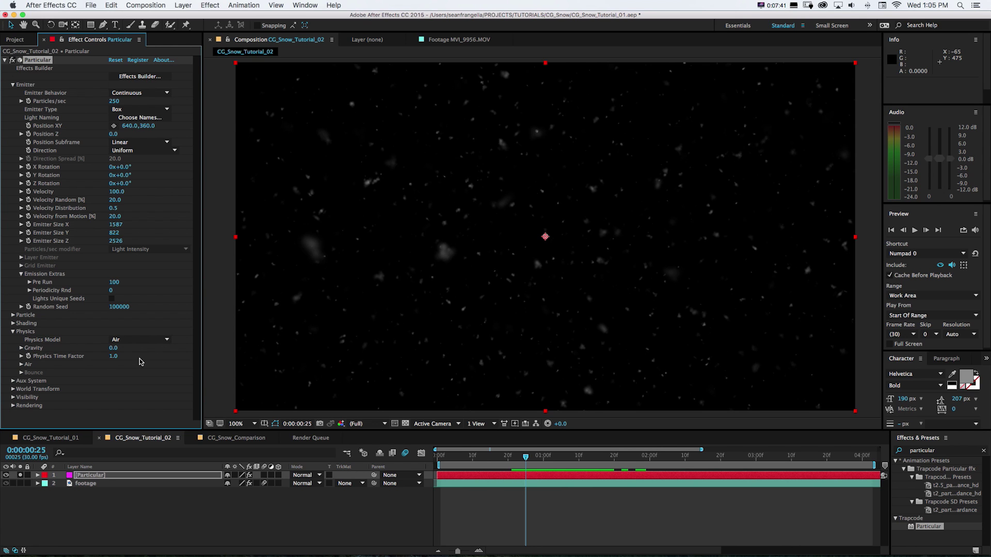
key("space")
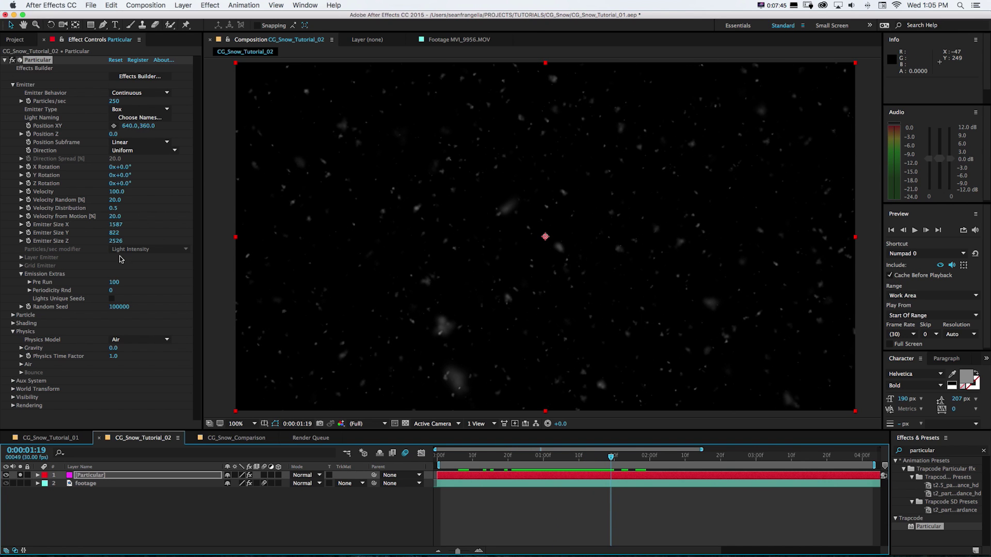
left_click(21, 365)
scroll(22, 367, "down", 2)
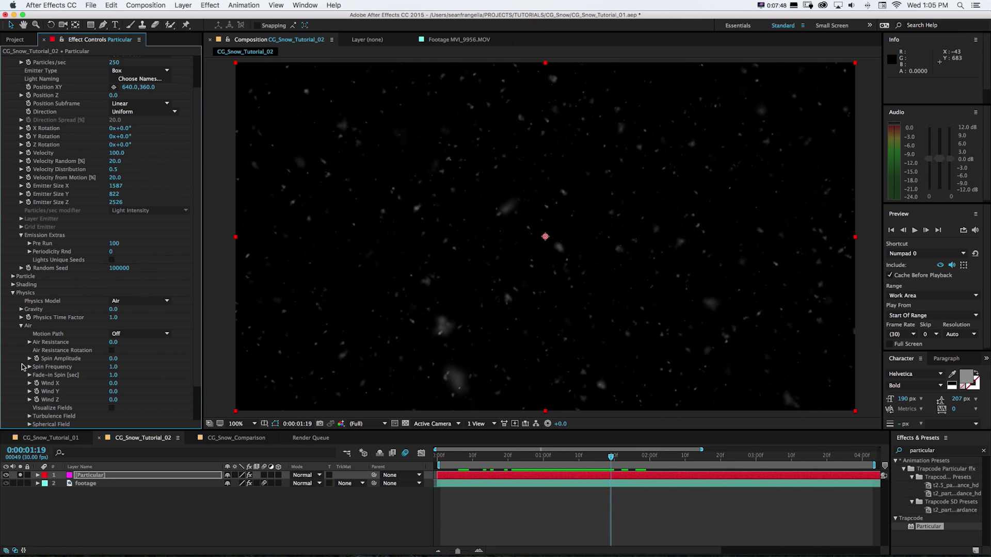
scroll(201, 375, "down", 2)
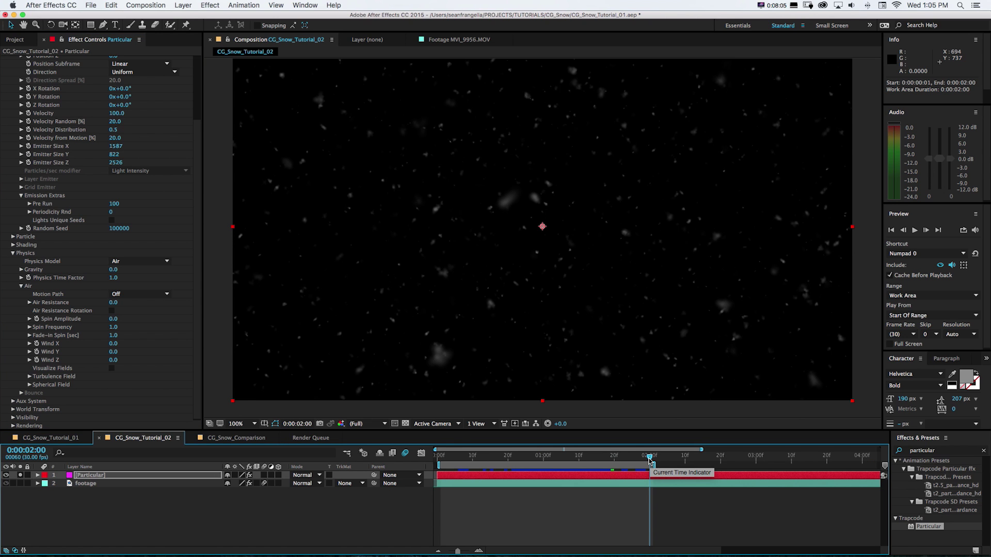
key("space")
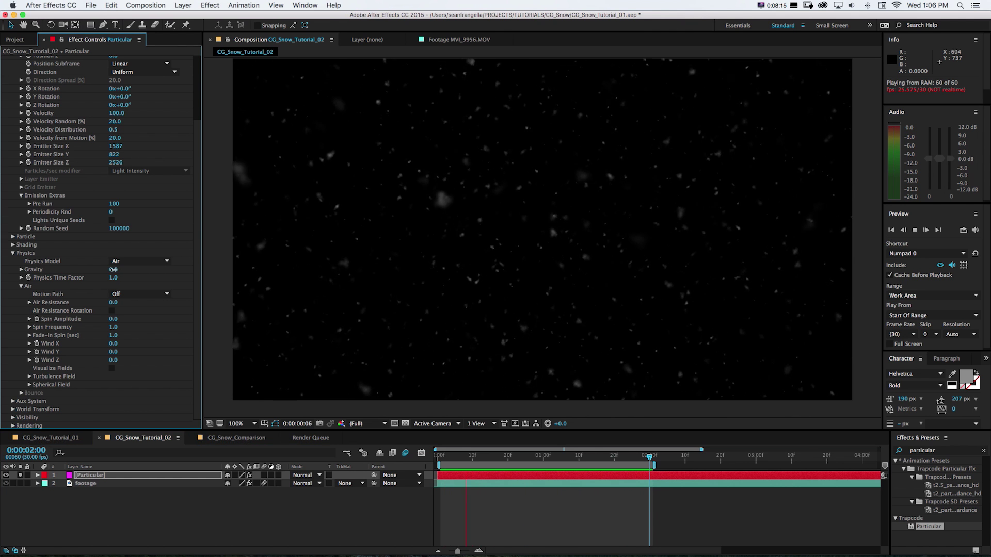
left_click_drag(113, 269, 118, 272)
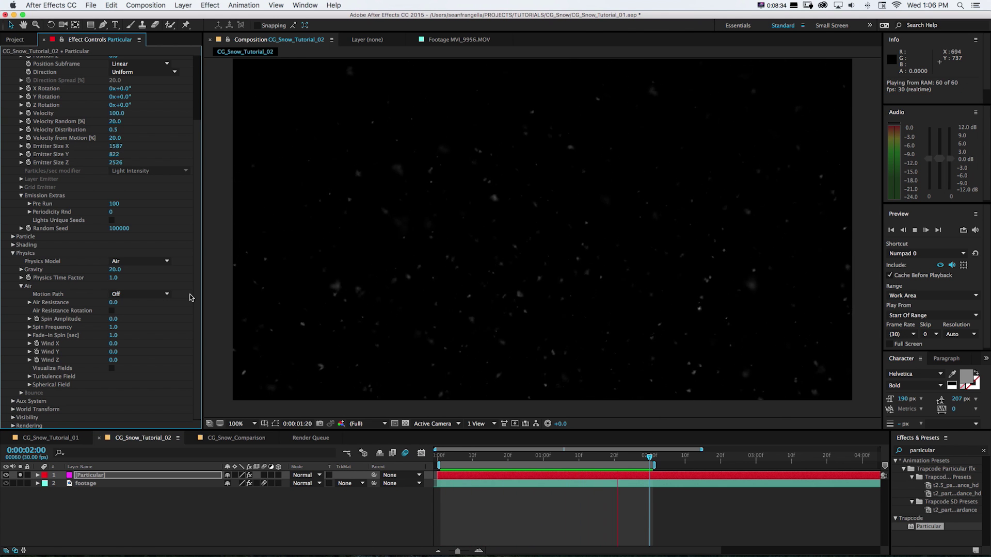
key("space")
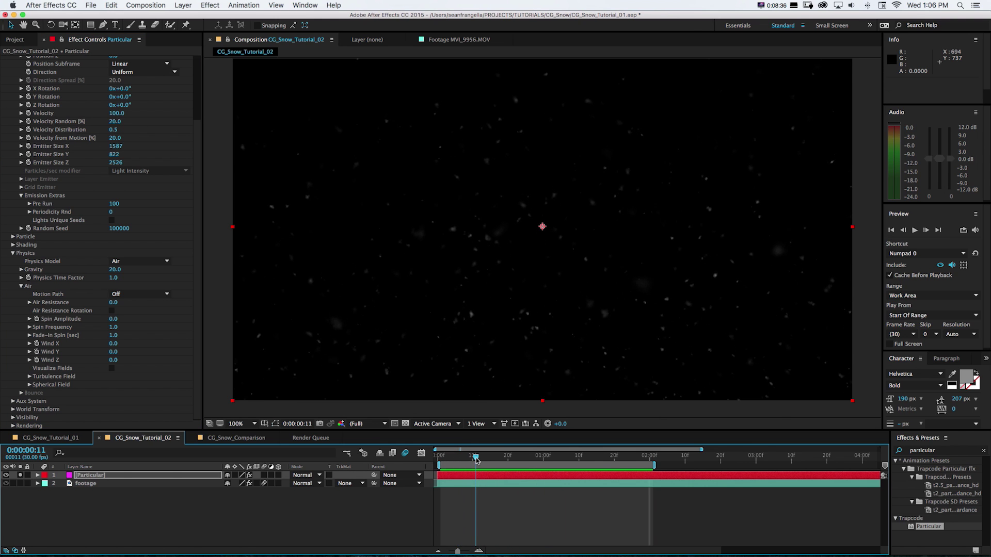
Solo the footage together with the snow to check the composite in playback and at several frames, and return to the snow alone
left_click(21, 483)
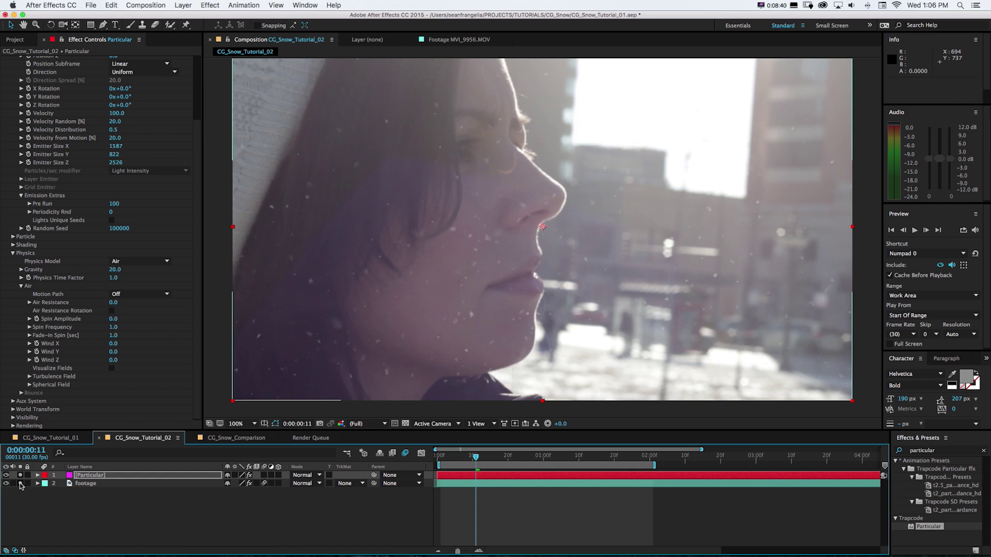
key("space")
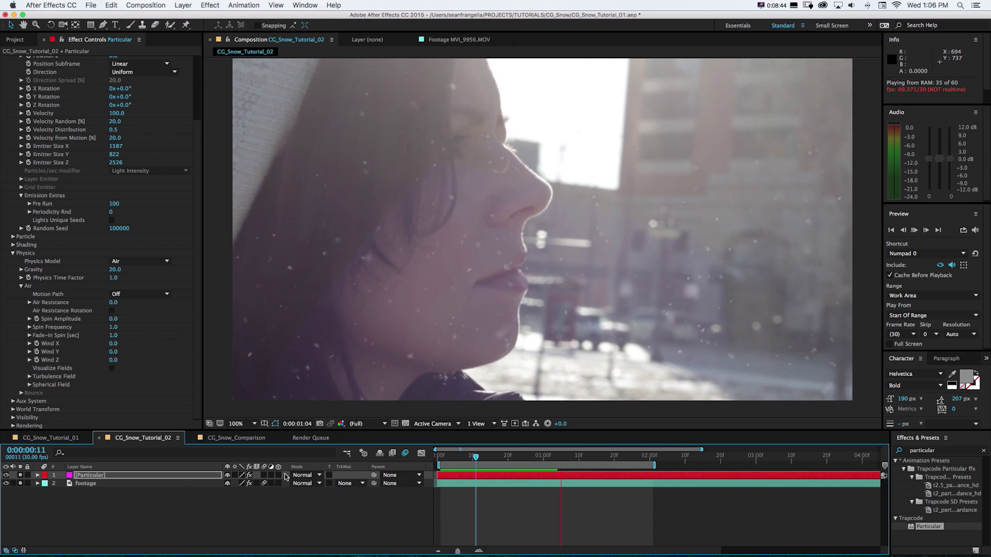
left_click(525, 463)
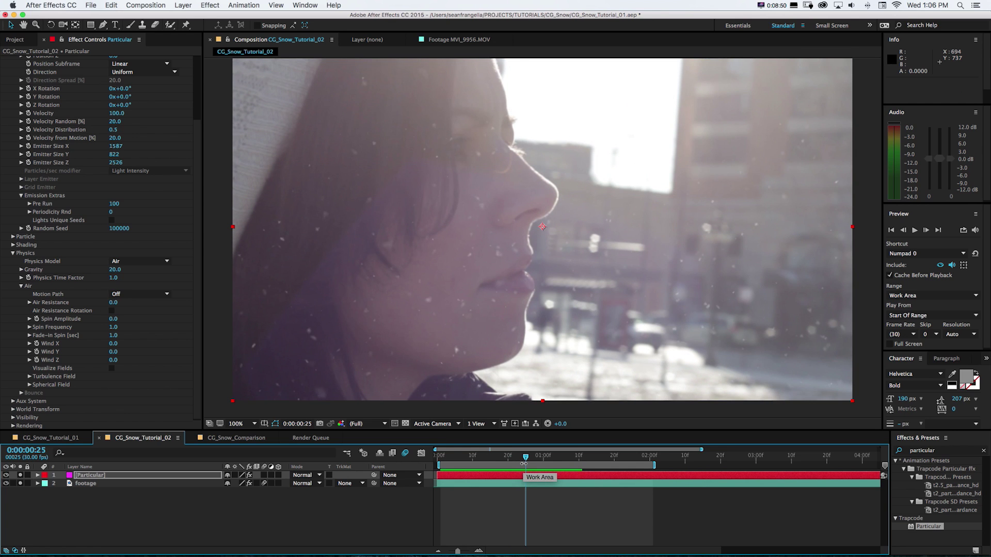
left_click_drag(525, 457, 593, 460)
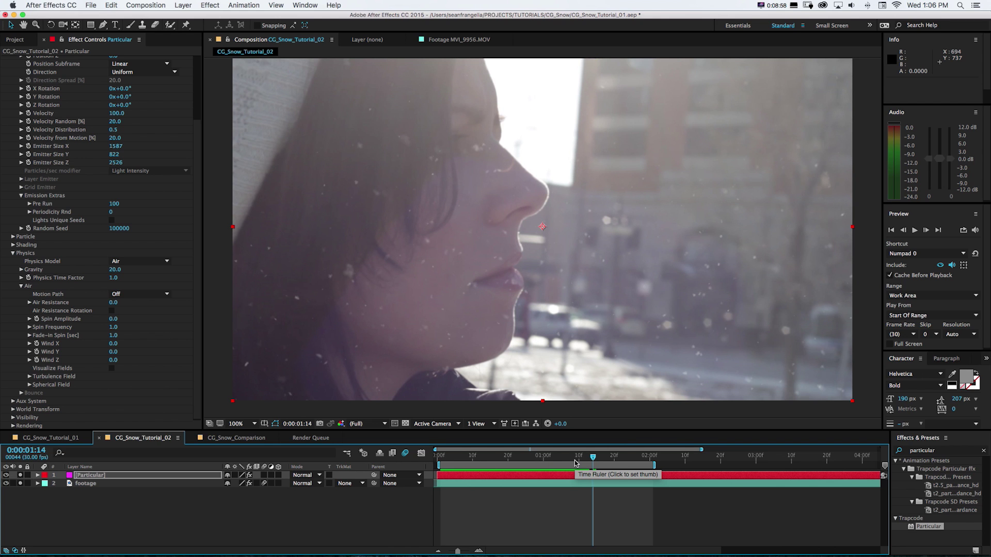
left_click(522, 457)
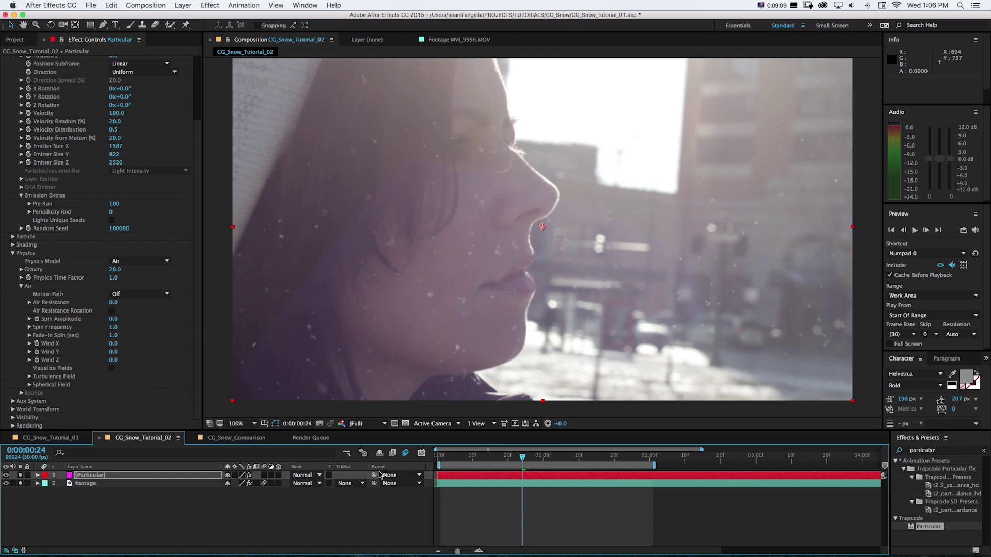
left_click(20, 483)
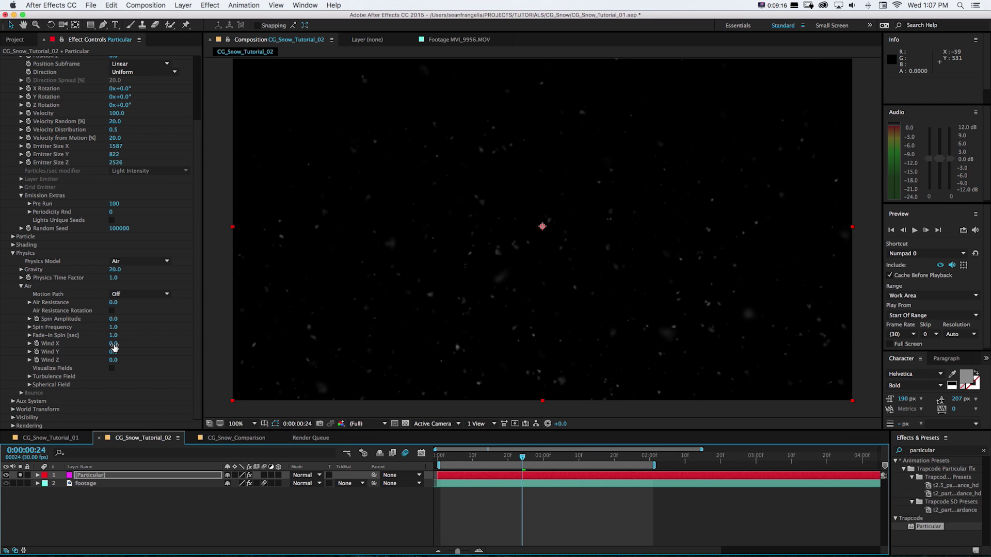
Set the Air physics Wind X to -179 and Wind Y to 24 while previewing the snow
mouse_move(114, 347)
left_mouse_down()
mouse_move(82, 351)
mouse_move(99, 348)
left_mouse_up()
key("space")
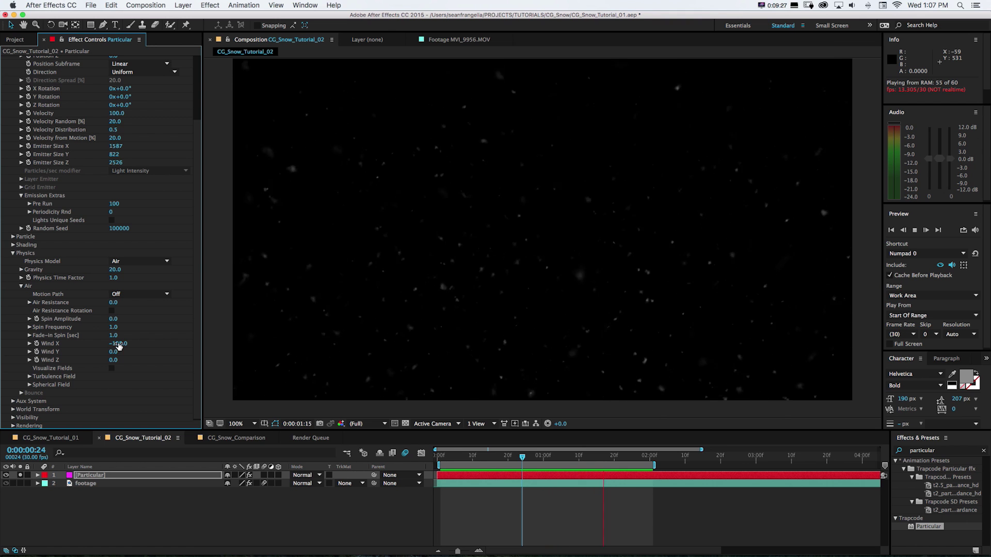
left_click_drag(119, 346, 93, 346)
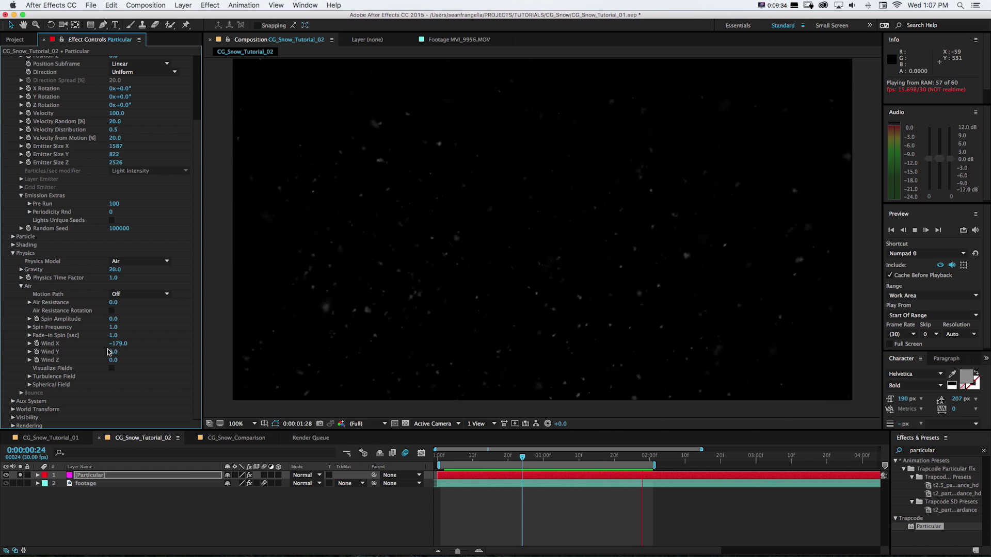
left_click_drag(110, 354, 117, 358)
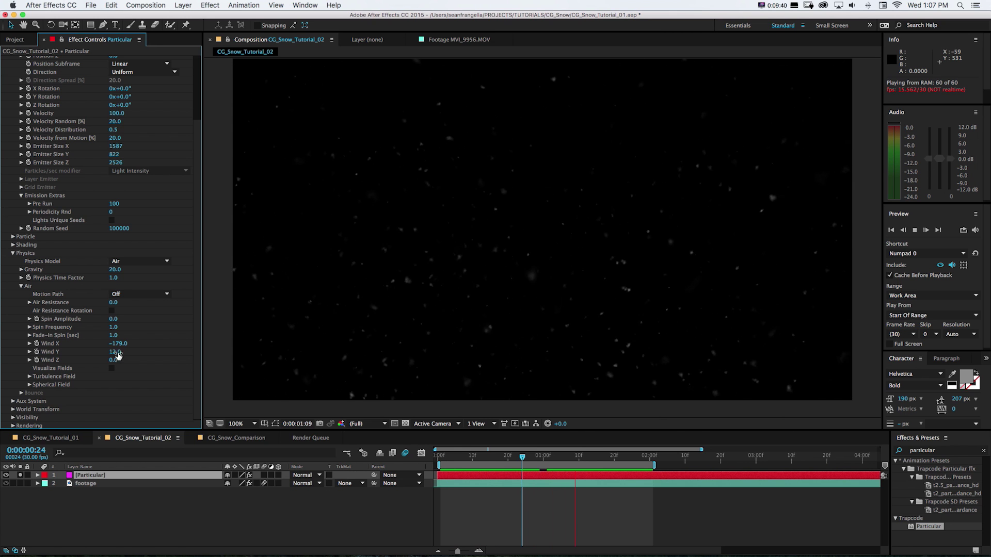
left_click_drag(118, 355, 125, 354)
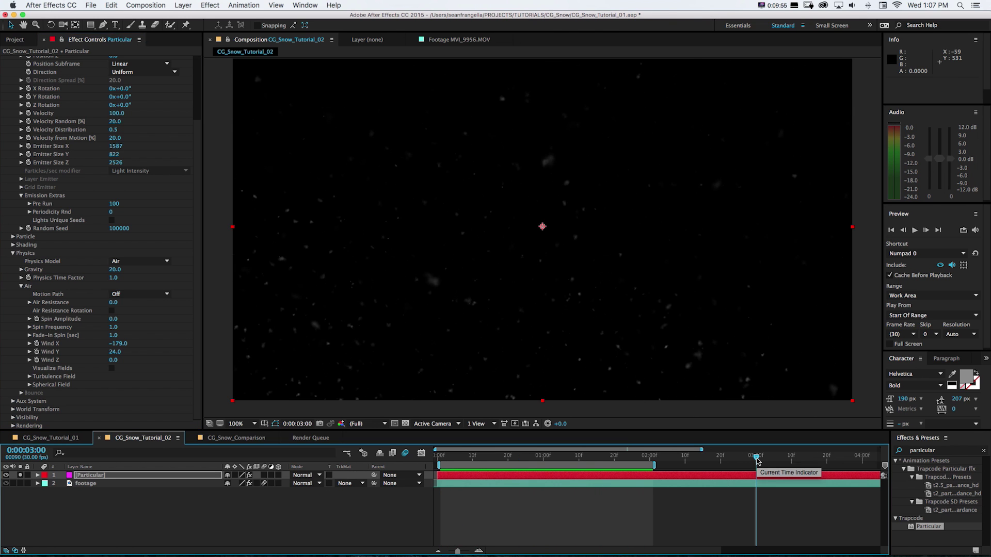
Extend the work area to 0:00:03:00 and set the Air spin amplitude to 96 during playback
key("n")
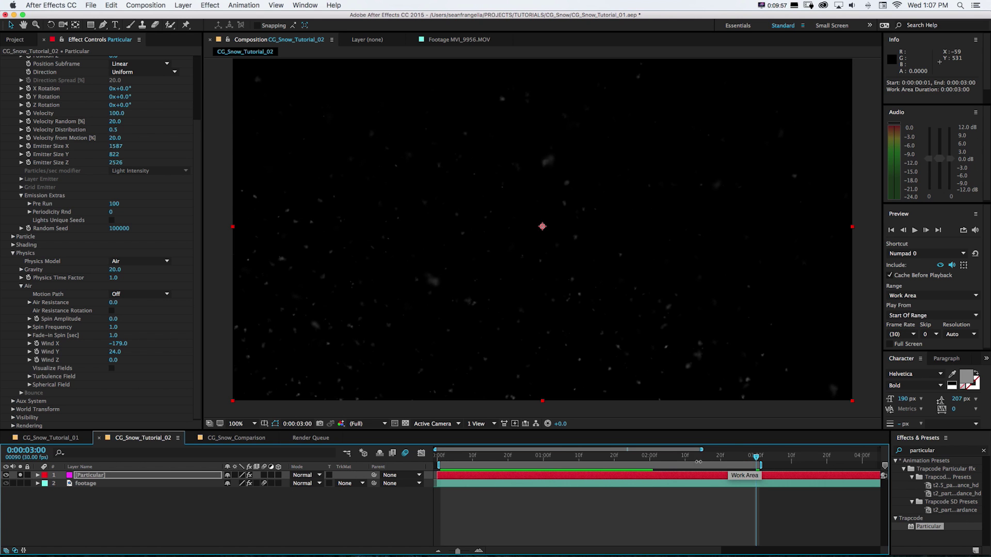
key("space")
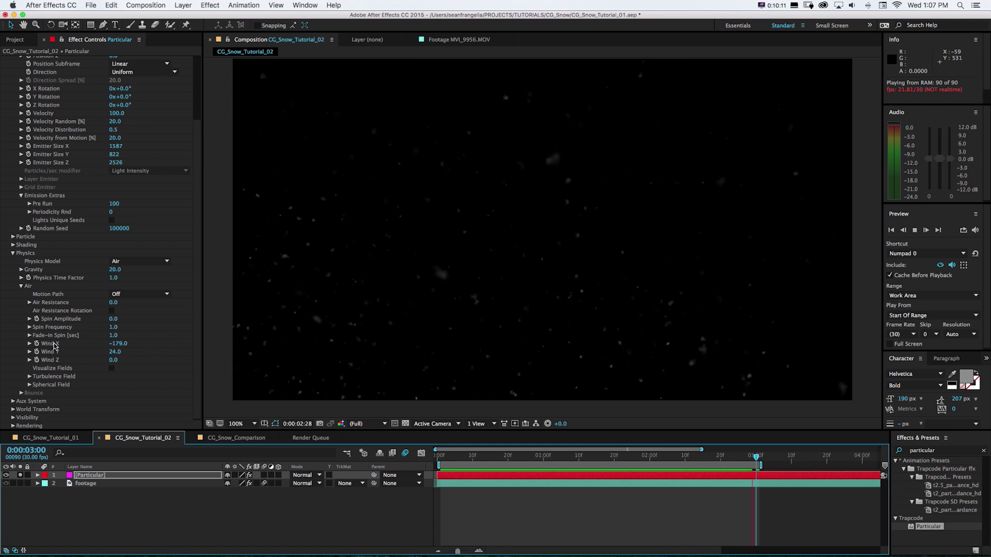
left_click(30, 376)
scroll(42, 369, "down", 3)
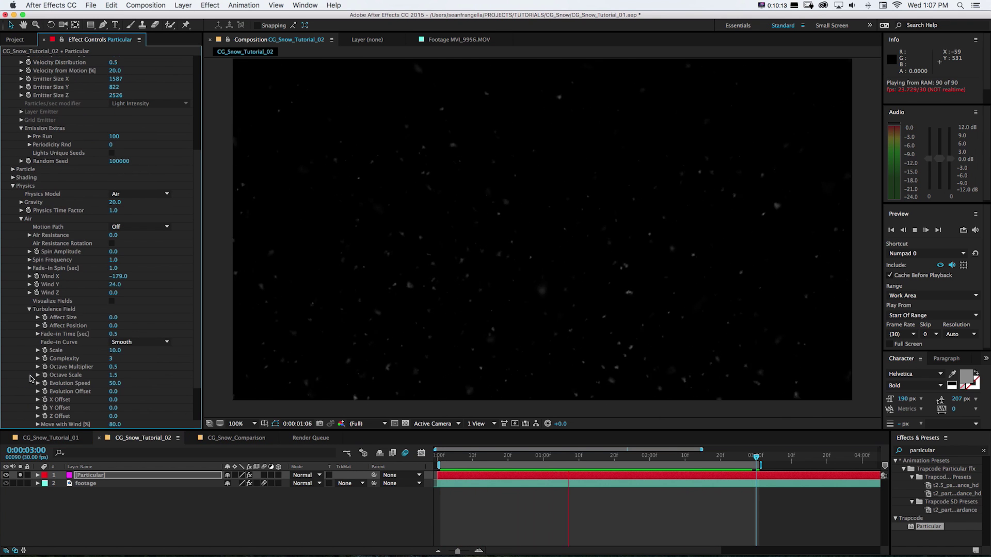
left_click_drag(114, 253, 220, 255)
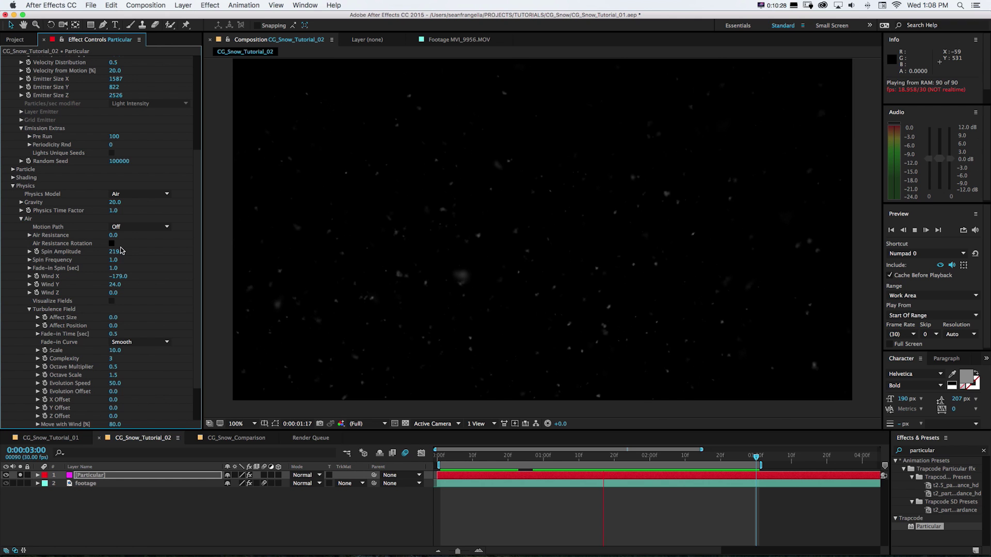
left_click_drag(122, 251, 68, 254)
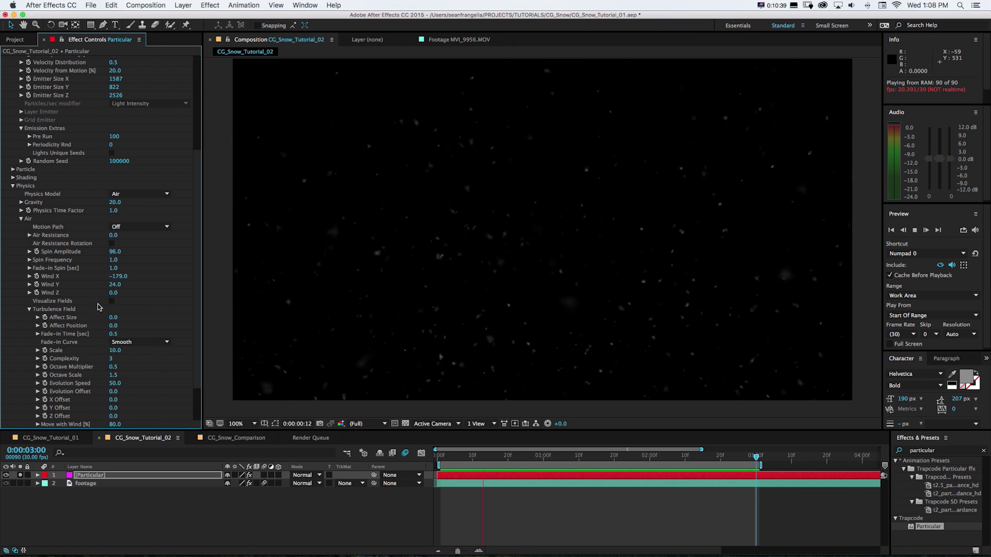
Set the turbulence field's Affect Position to 77, with the fields visualized only while adjusting it
left_click_drag(113, 326, 124, 326)
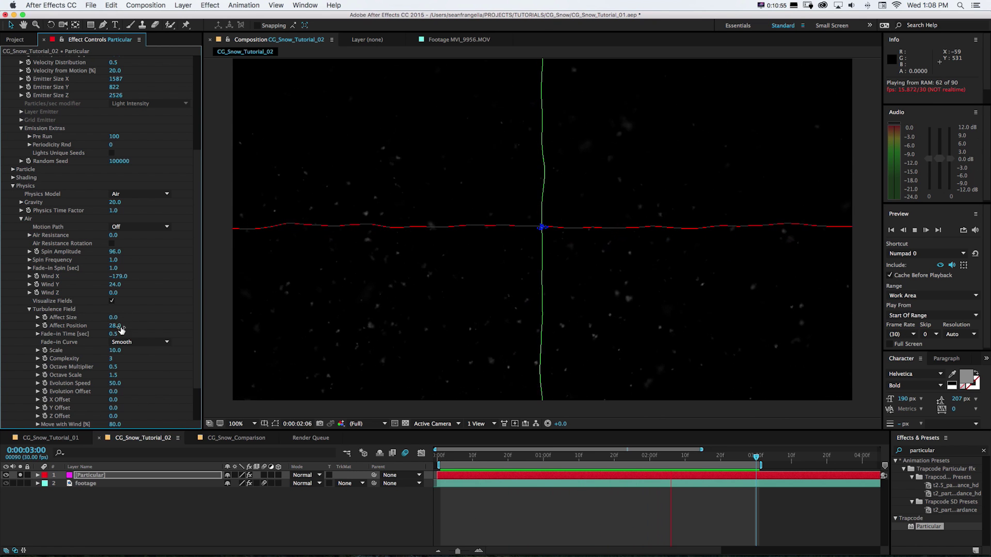
left_click_drag(113, 330, 384, 336)
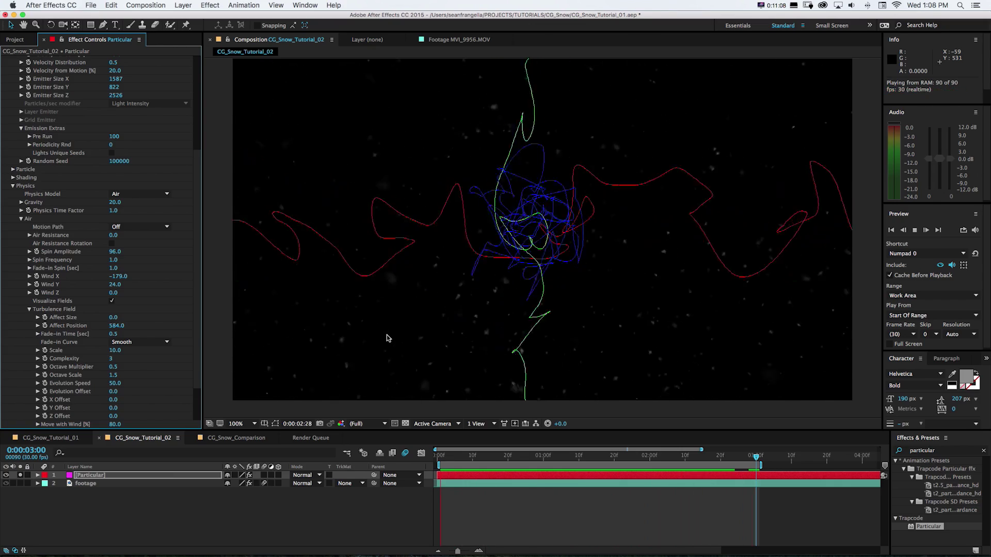
left_click_drag(116, 326, 1, 325)
left_click_drag(104, 325, 67, 326)
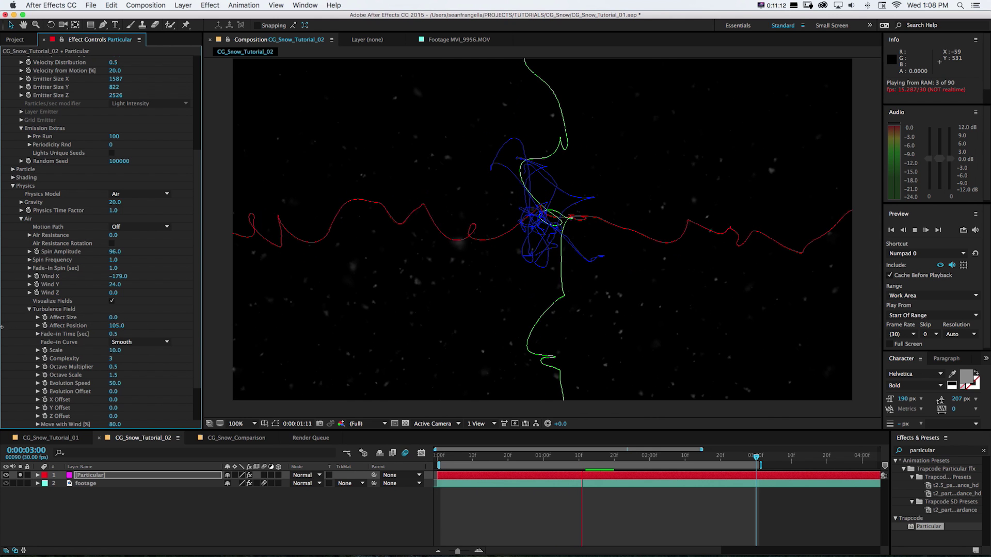
left_click(115, 326)
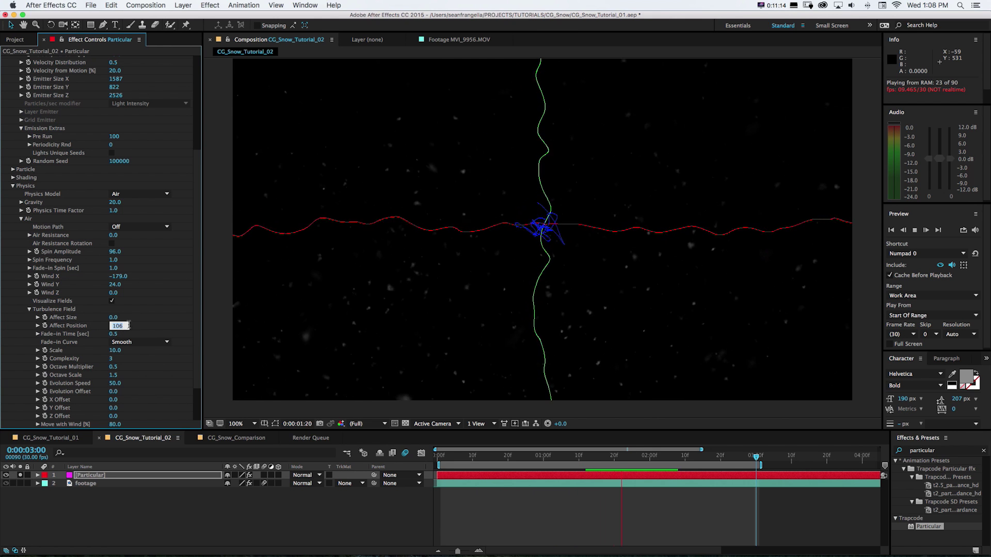
key("Return")
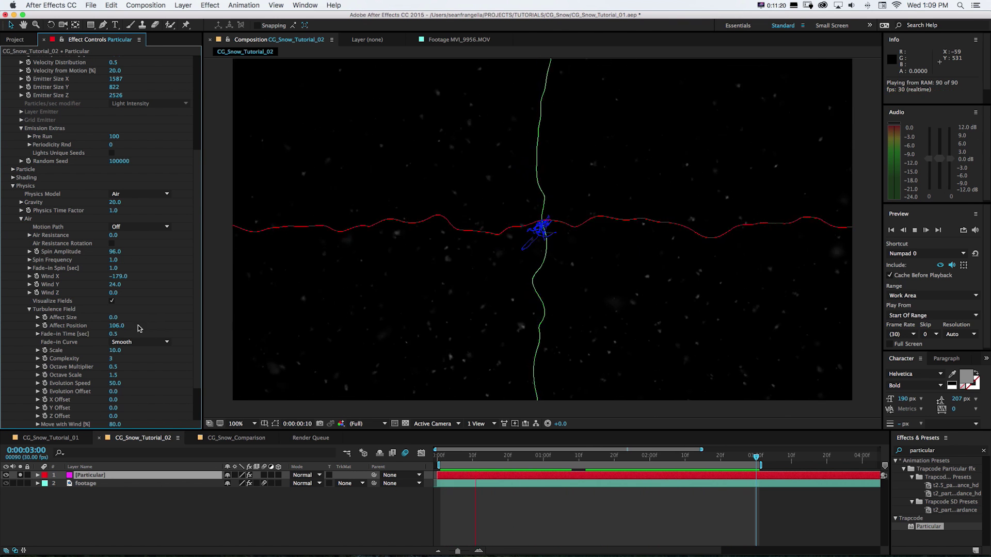
left_click_drag(115, 326, 94, 326)
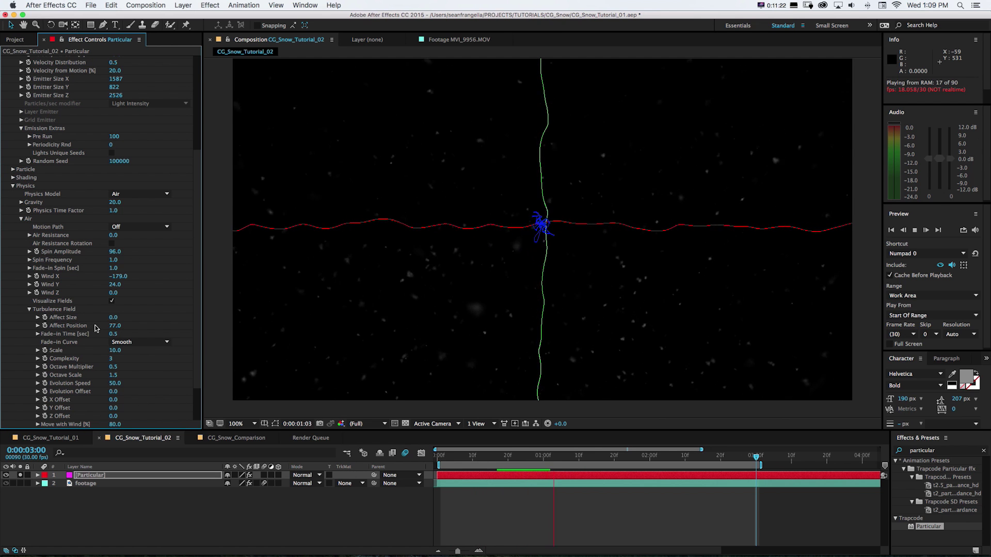
left_click(111, 302)
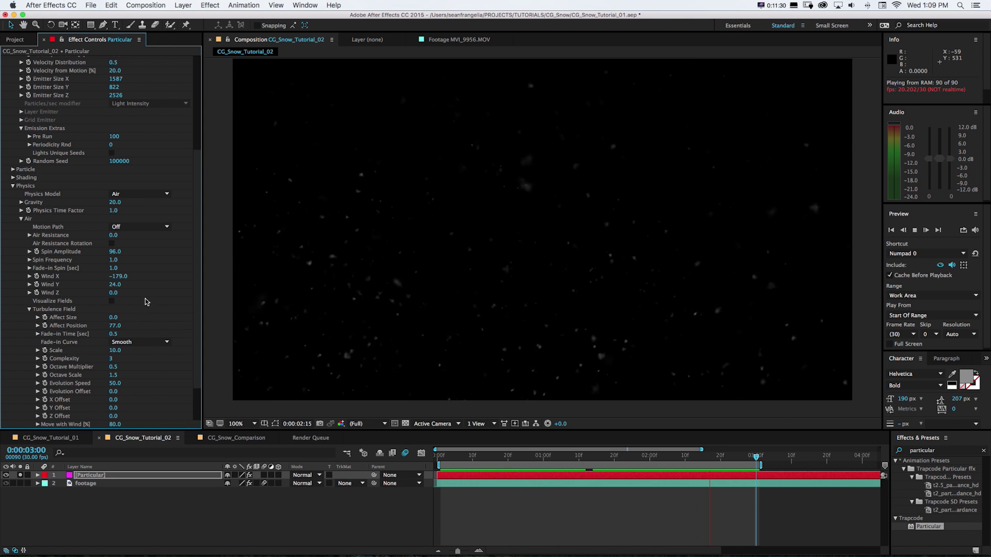
Set Wind X to -200 and the spin amplitude to 85, and preview the snow over the footage
left_click_drag(122, 277, 111, 278)
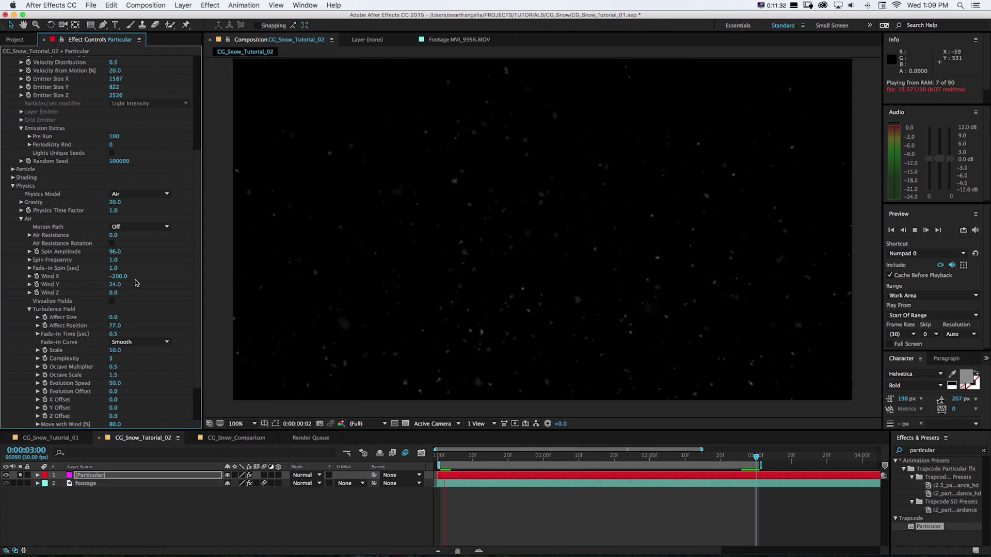
left_click_drag(117, 255, 111, 256)
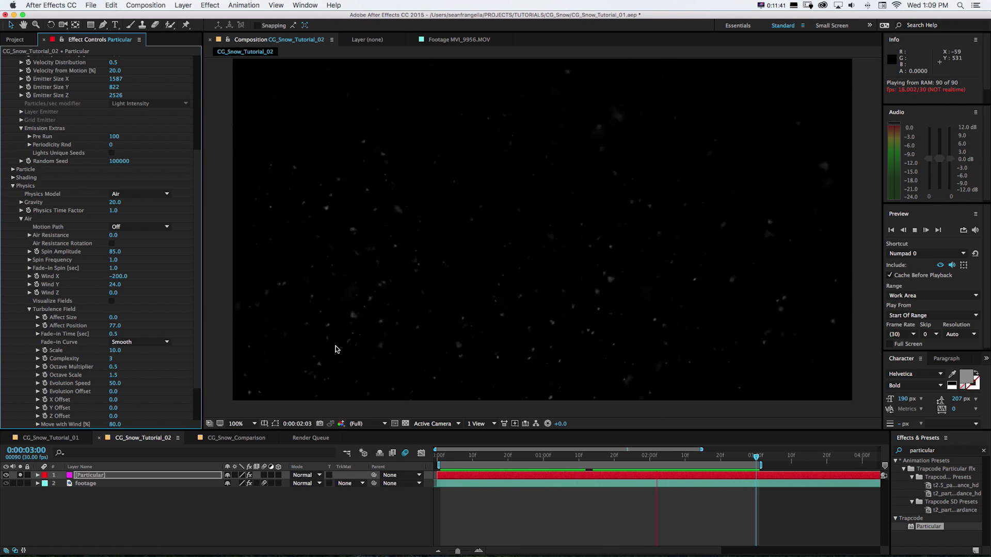
left_click(20, 483)
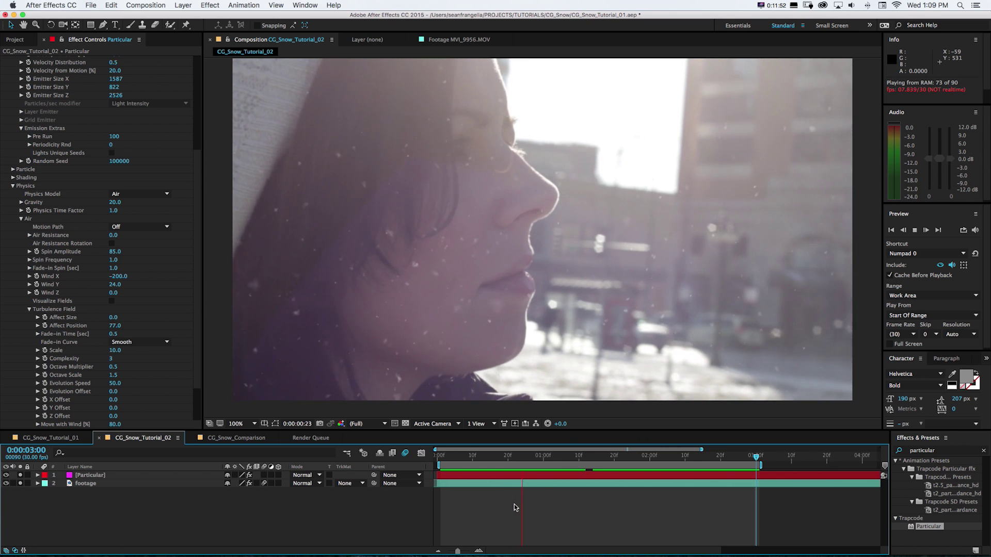
key("space")
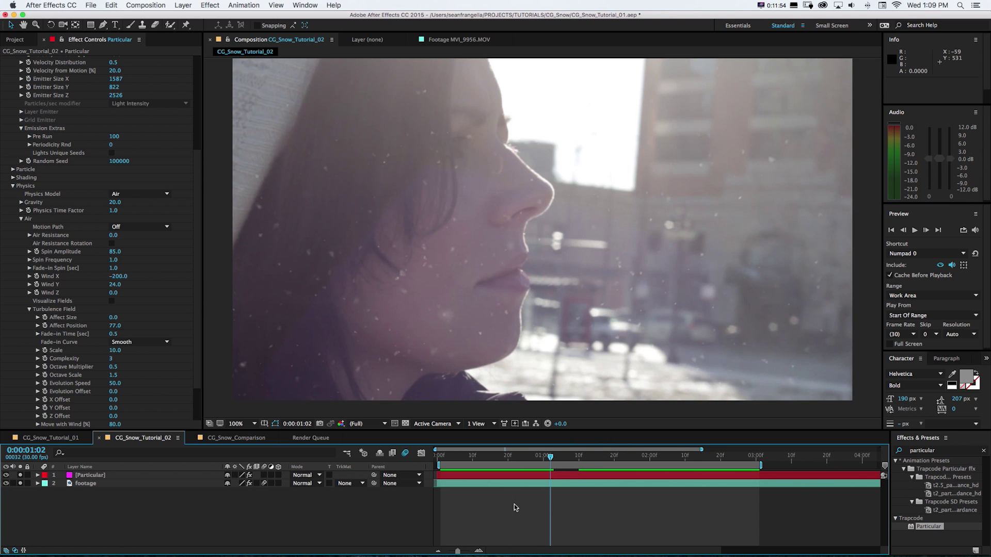
key("space")
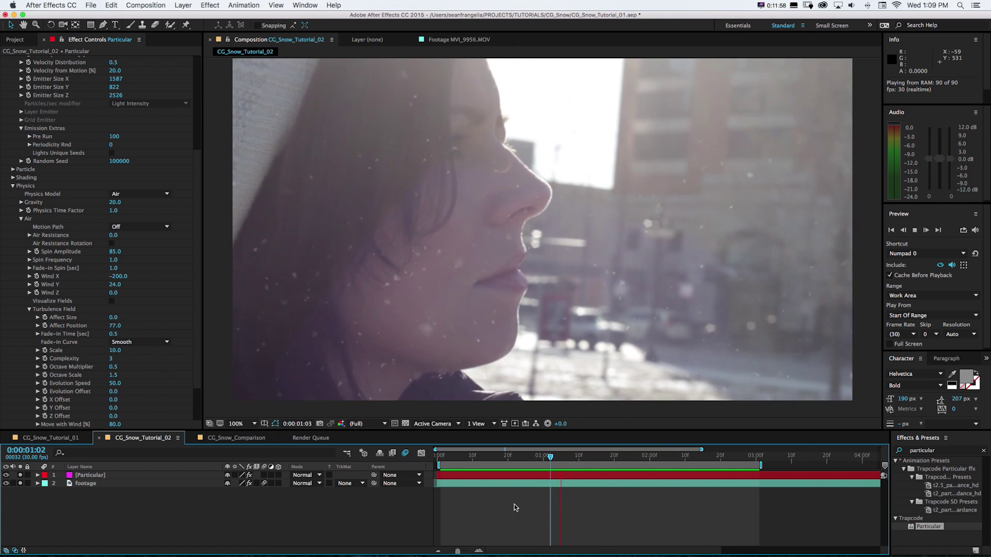
Stop the preview and set the Particular layer's blending mode to Overlay
key("space")
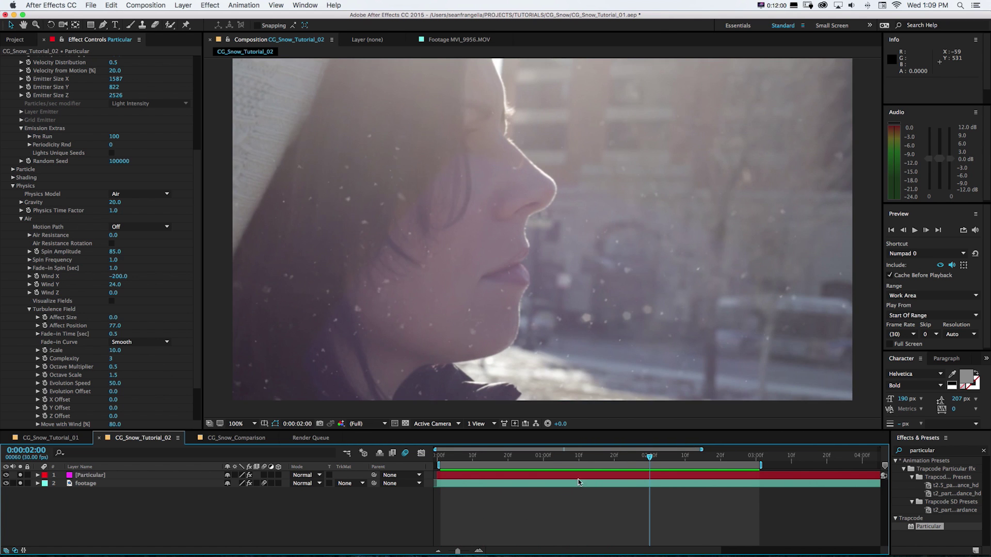
left_click(306, 484)
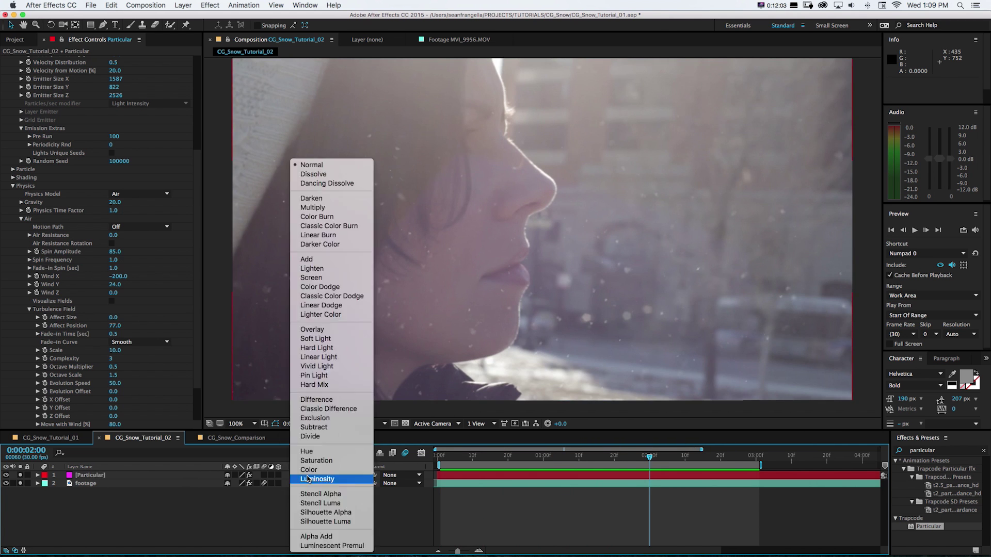
left_click(314, 329)
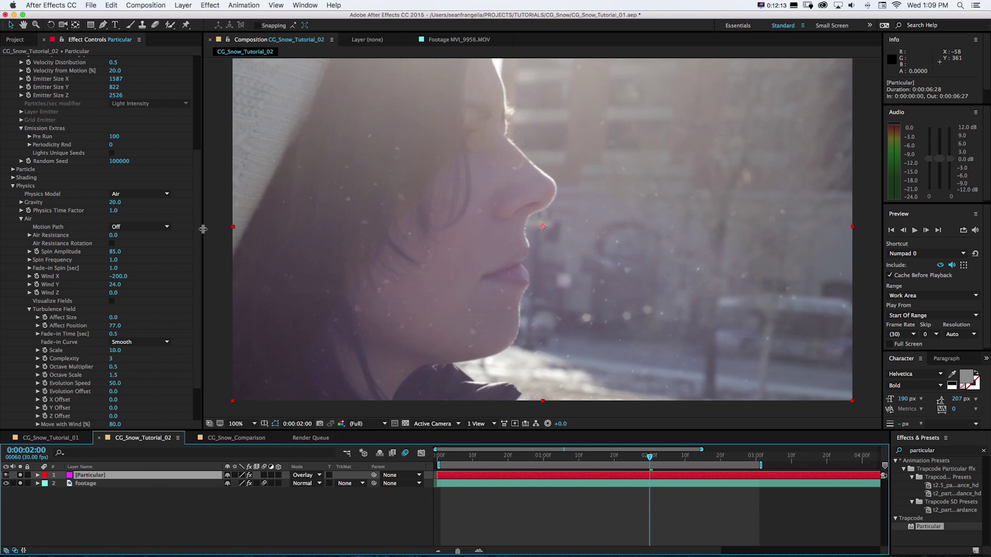
Increase the Particular emitter's Size Z to 2883 to spread the snow deeper
scroll(103, 206, "up", 6)
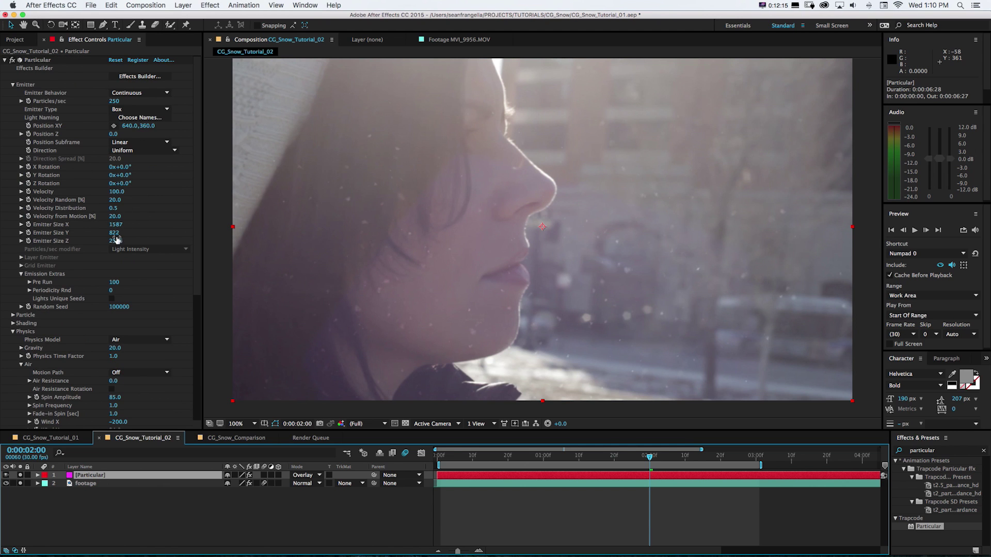
left_click_drag(114, 242, 163, 239)
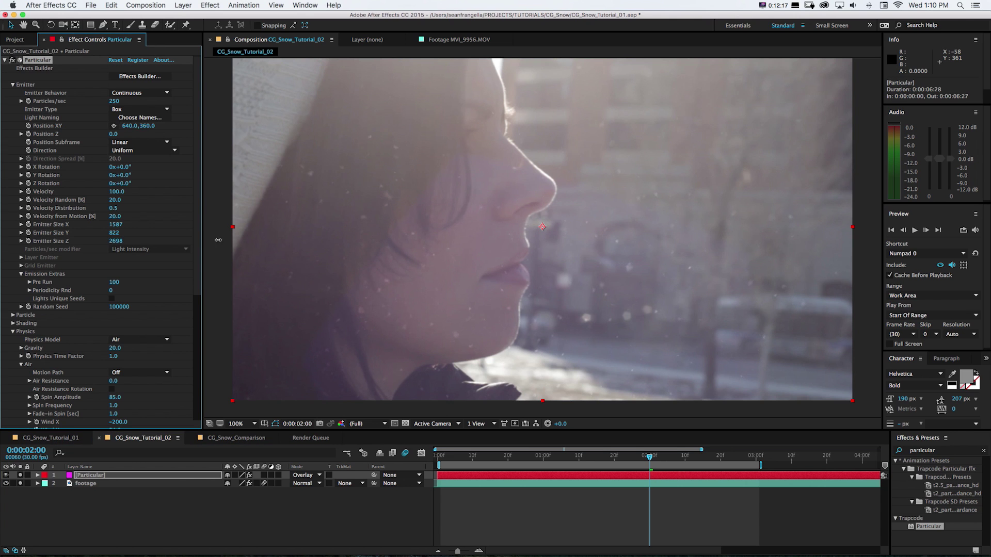
left_click_drag(279, 239, 259, 170)
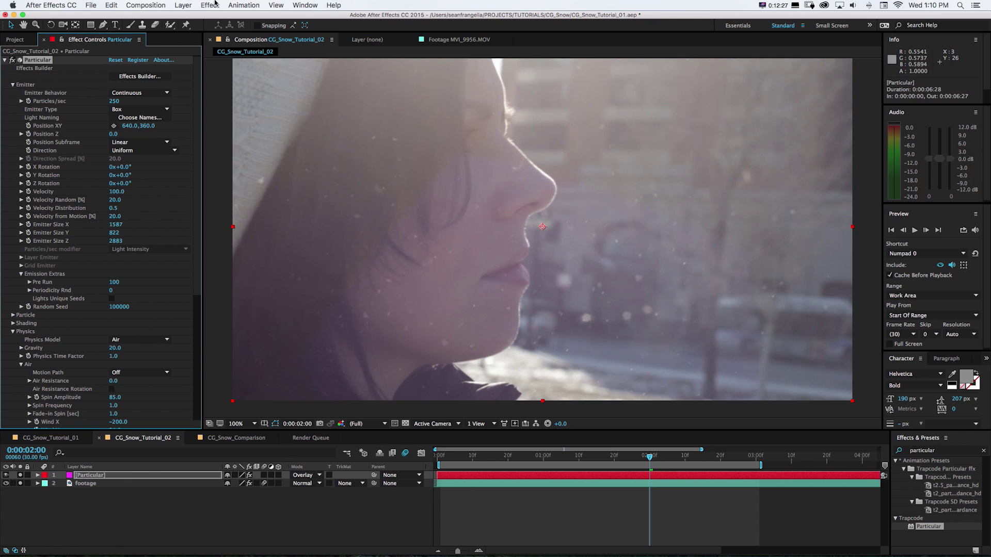
Add a two-node 50mm camera layer and shift it to start at the beginning of the composition
left_click(183, 5)
left_click(325, 47)
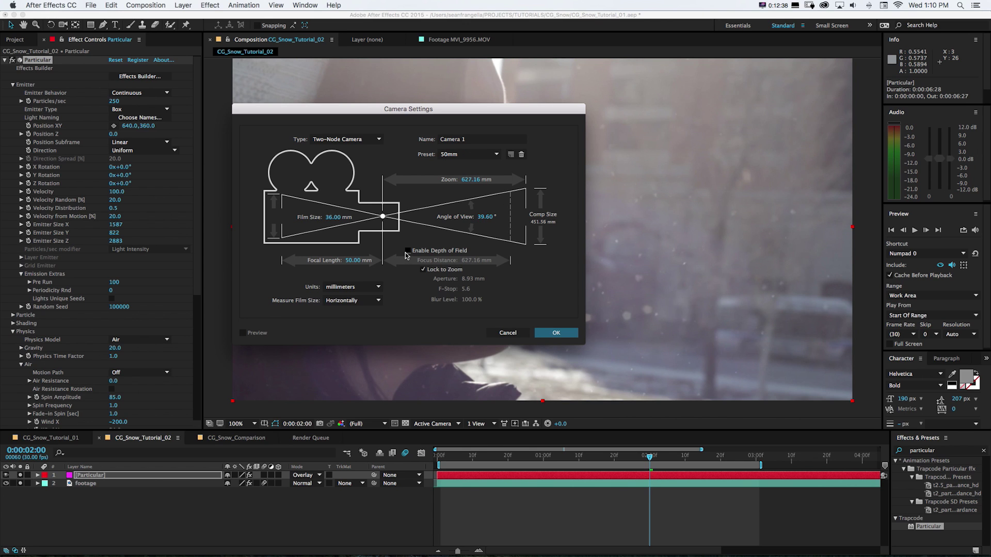
left_click(554, 333)
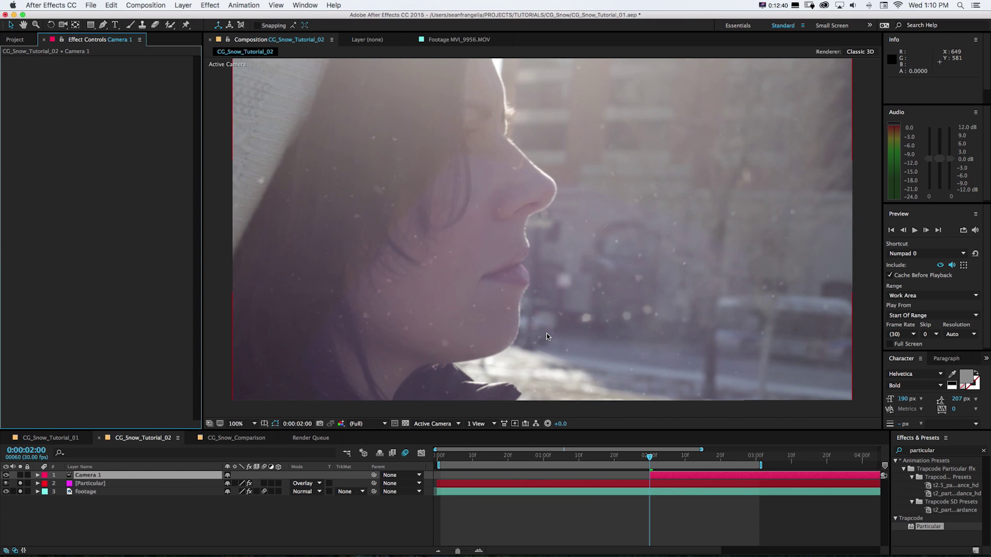
left_click_drag(660, 474, 448, 475)
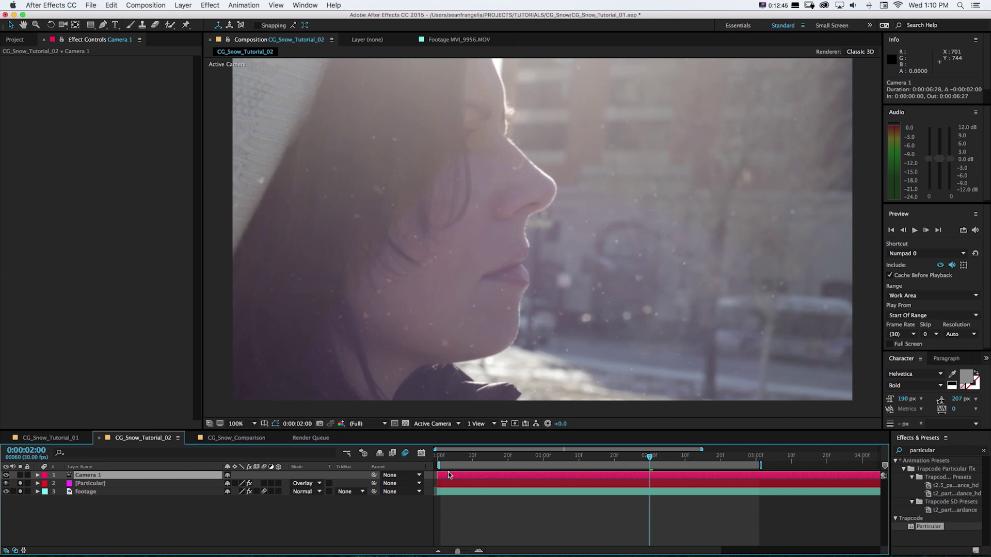
Turn on the camera's Depth of Field with a Focus Distance of 1653.8 pixels and an Aperture of 43.0 pixels
left_click_drag(123, 432, 140, 367)
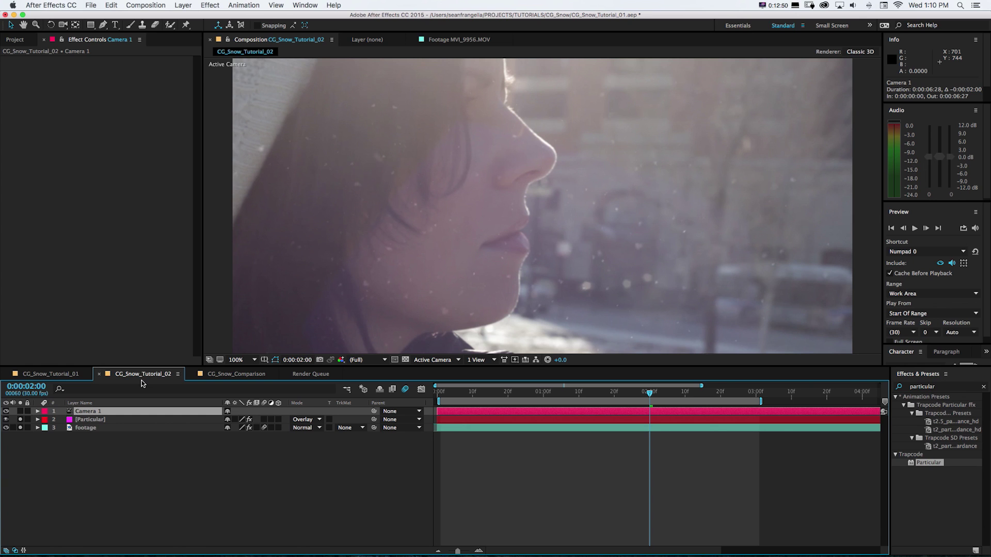
key("a")
key("a")
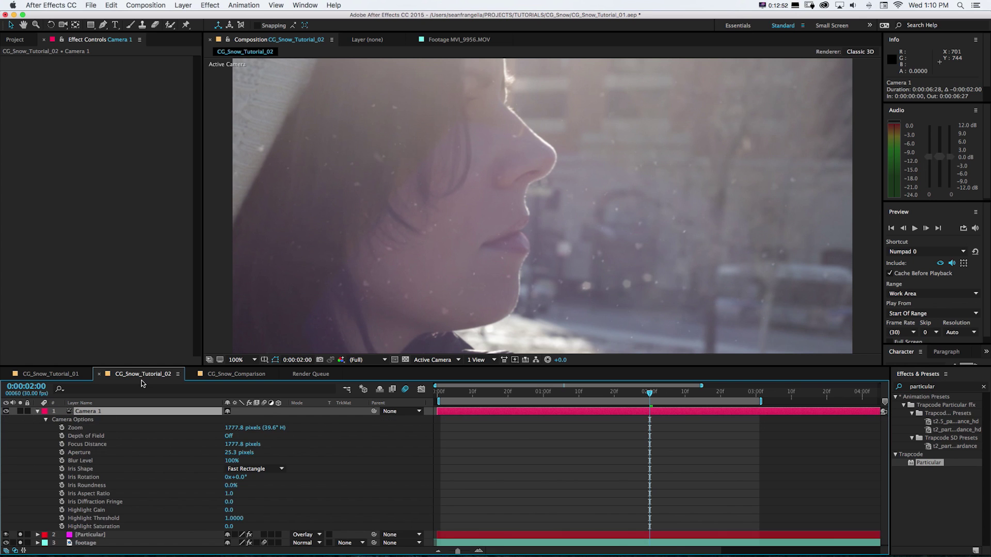
left_click(228, 438)
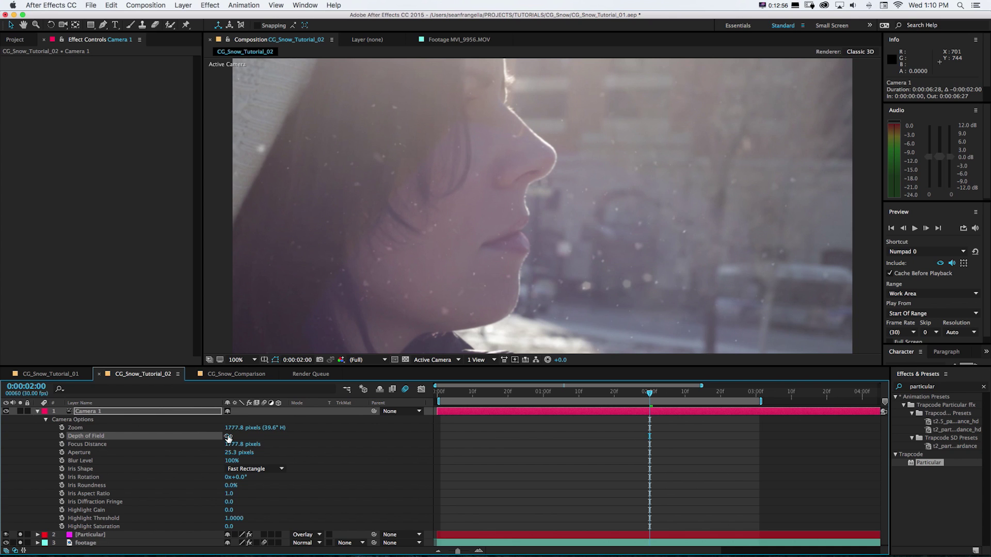
left_click_drag(227, 452, 274, 448)
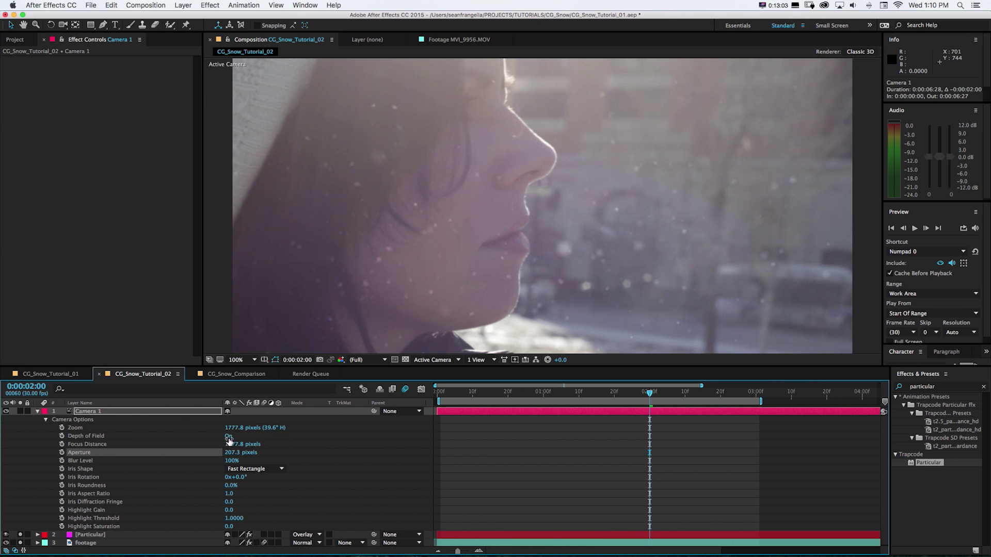
left_click_drag(230, 444, 227, 444)
left_click_drag(230, 453, 100, 444)
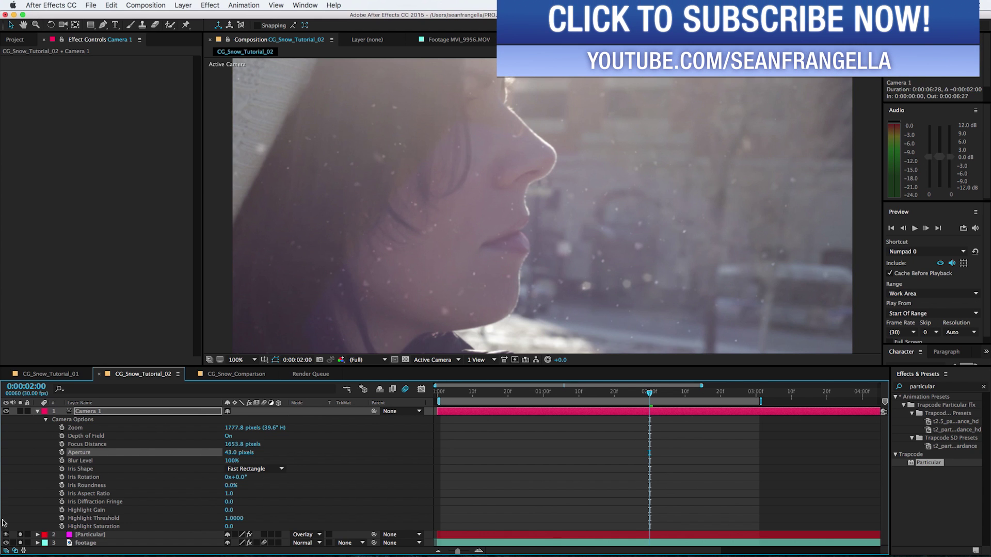
Compare the shot with the snow layer hidden, and set the camera's Aperture to 44.0 pixels and Iris Shape to Hexagon
left_click(6, 535)
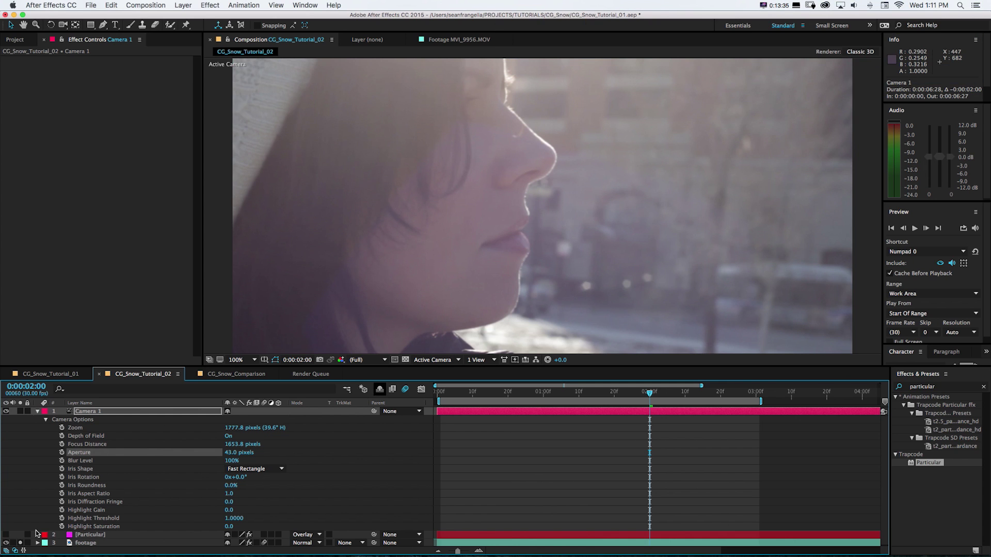
left_click(20, 535)
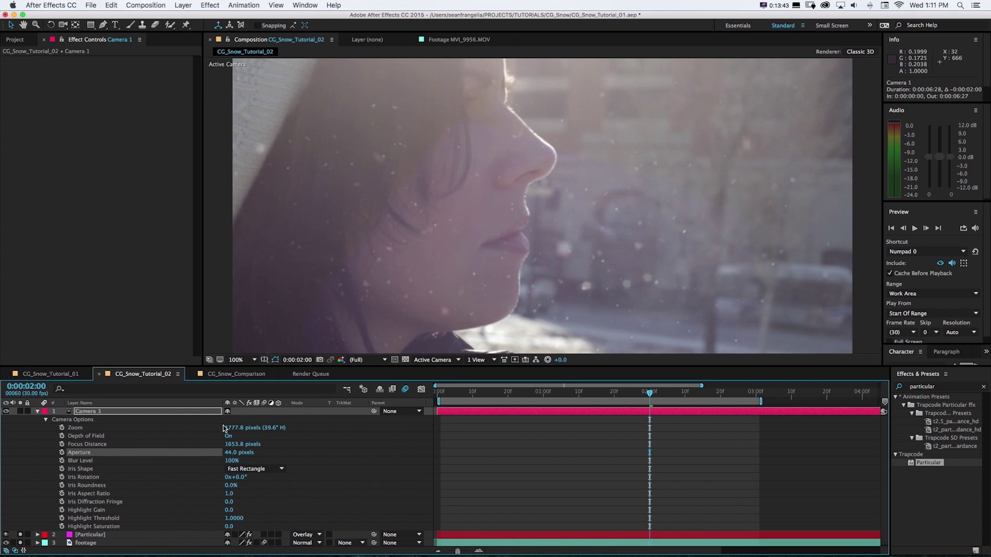
left_click(230, 469)
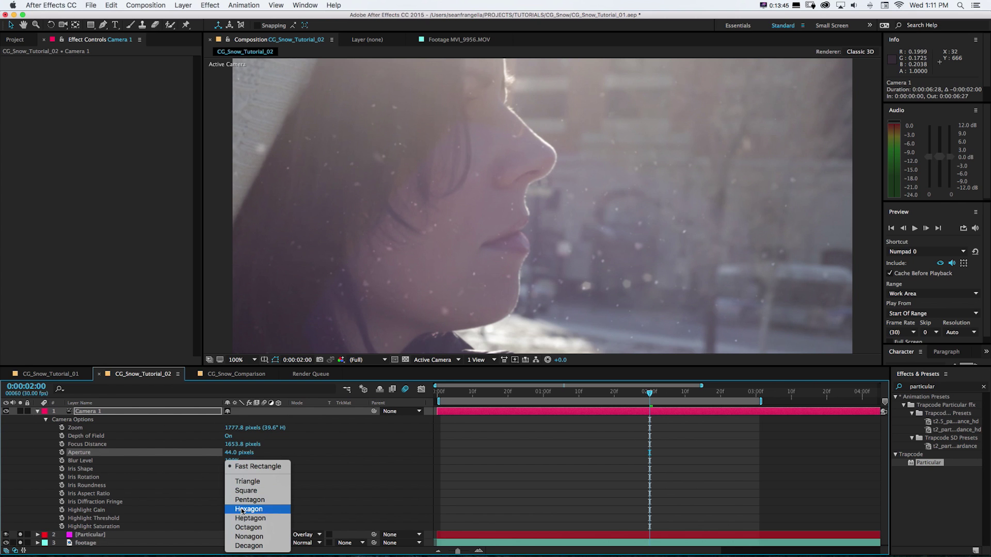
left_click(242, 510)
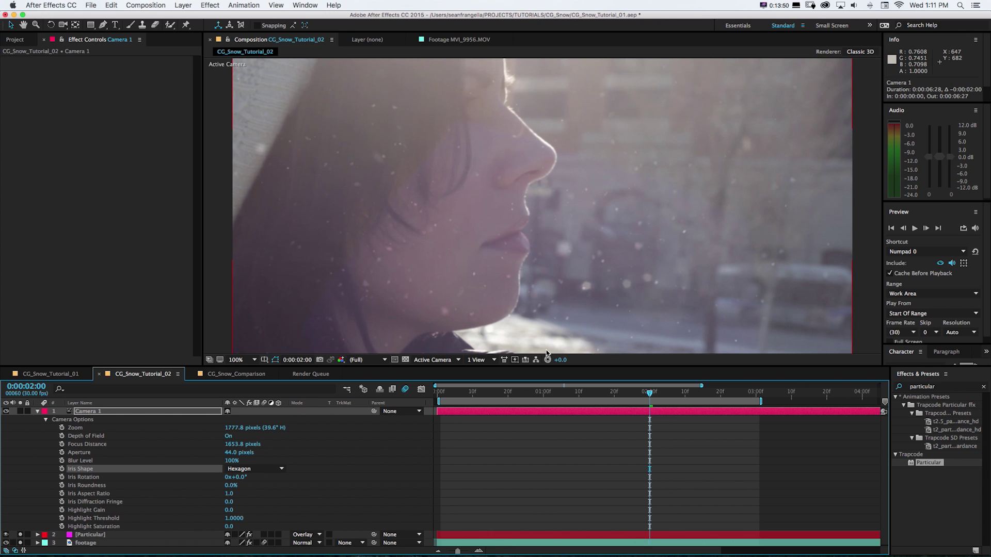
left_click(459, 421)
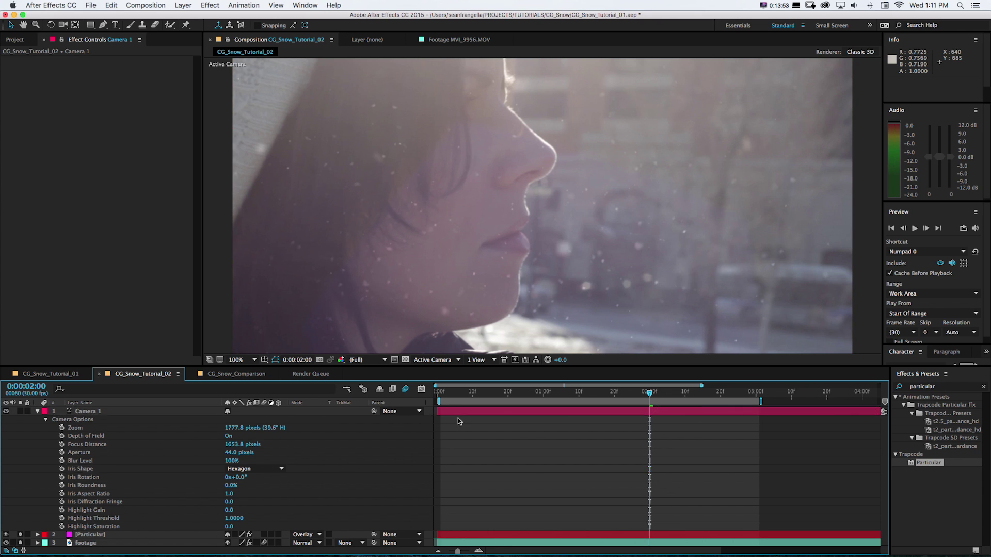
key("u")
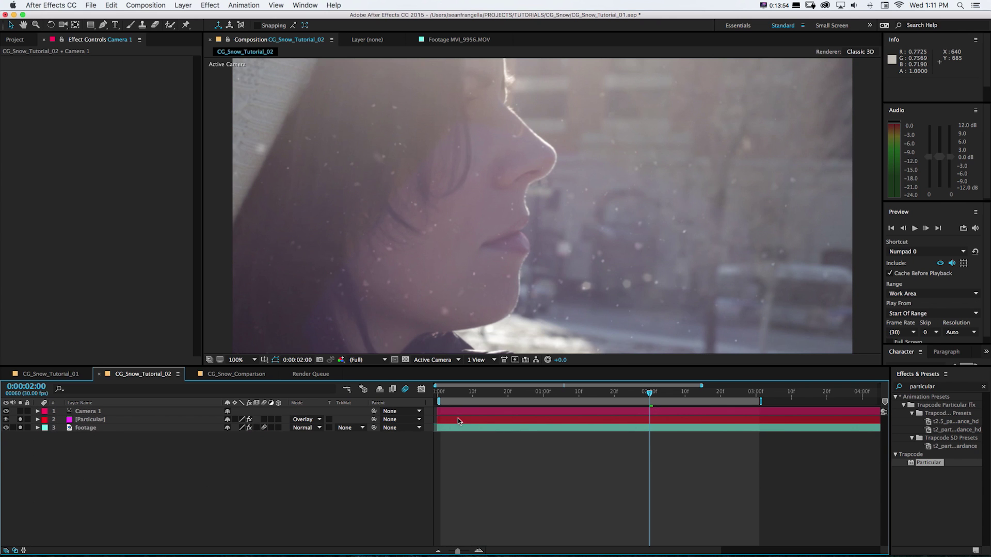
Enable motion blur on the Particular layer and switch it off for the footage layer
left_click(405, 389)
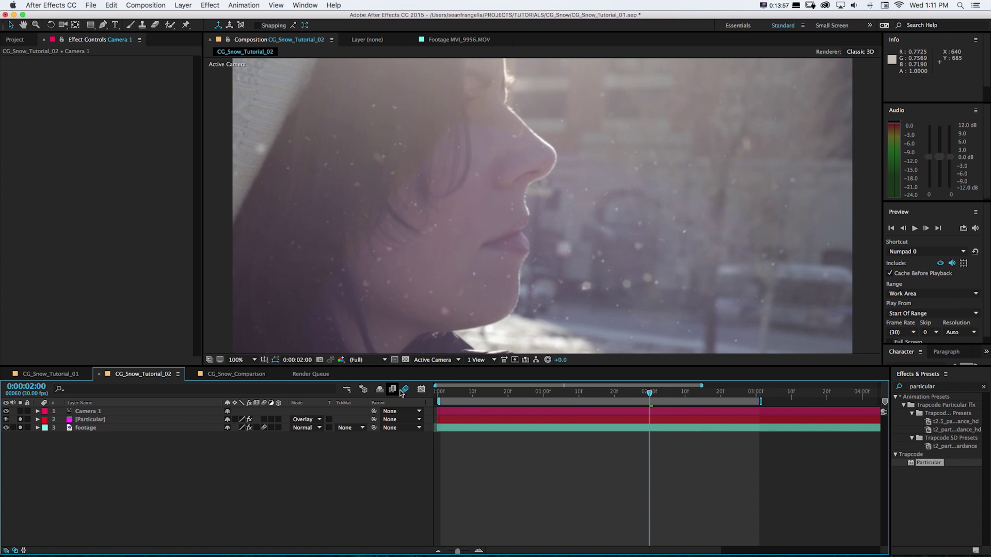
left_click(263, 420)
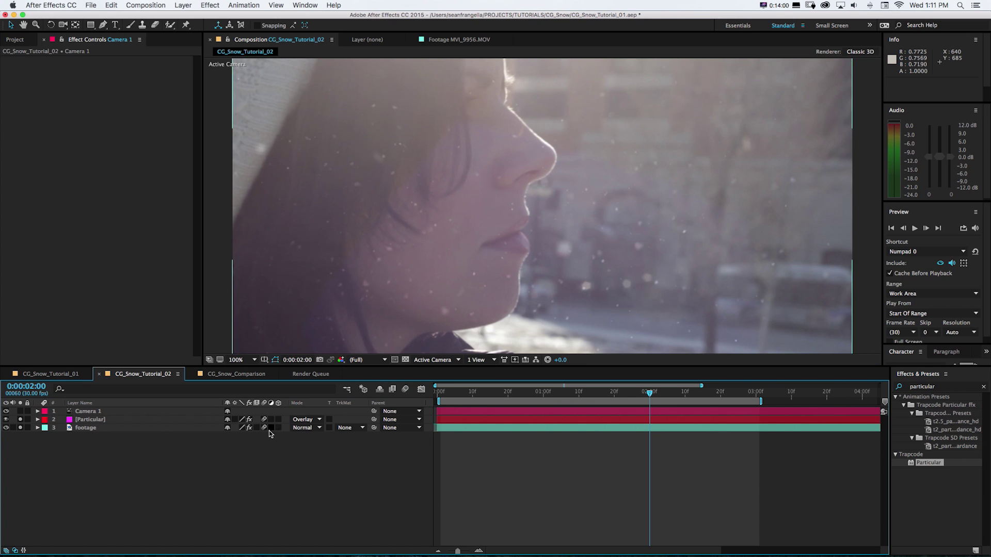
left_click(405, 389)
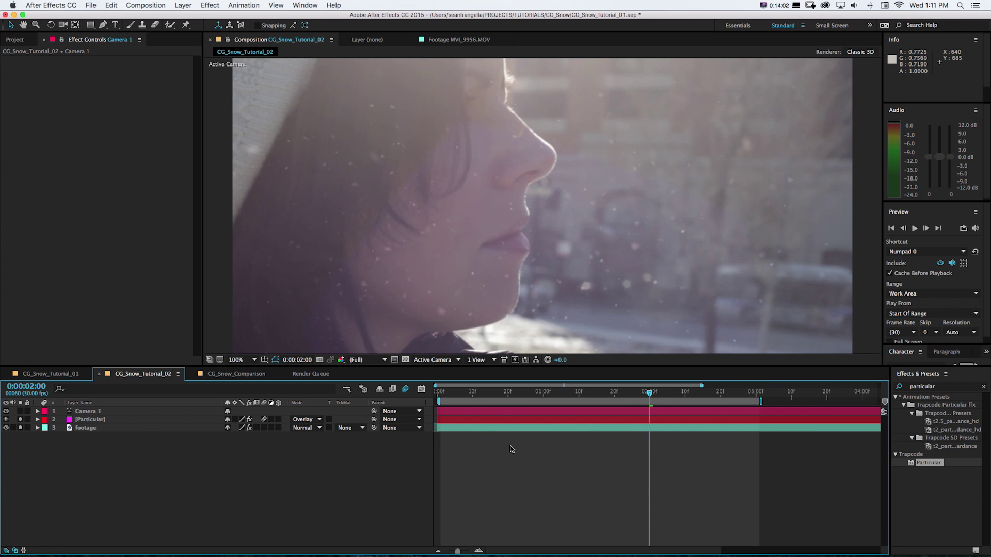
Preview the motion-blurred snow over the footage and scrub to 0:00:02:01
key("space")
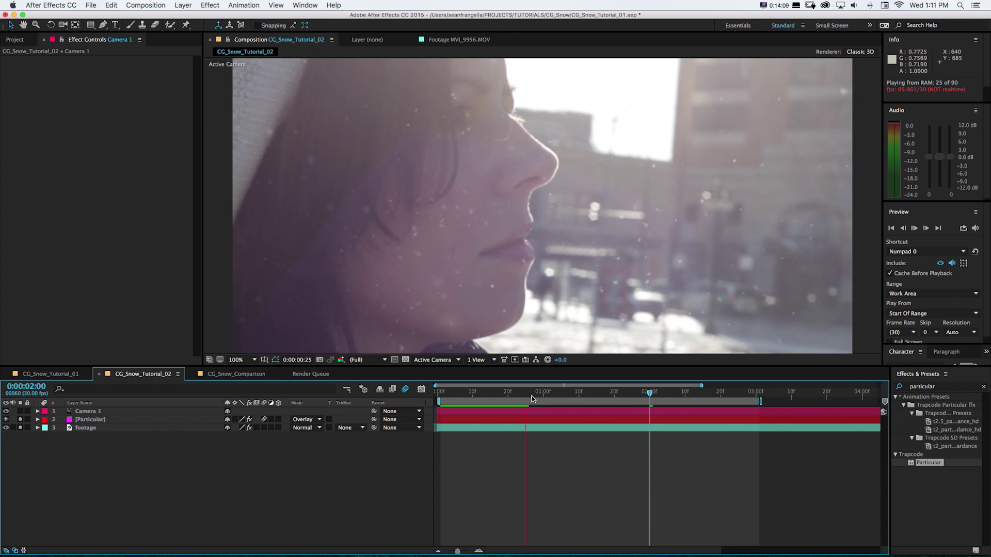
key("space")
key("space")
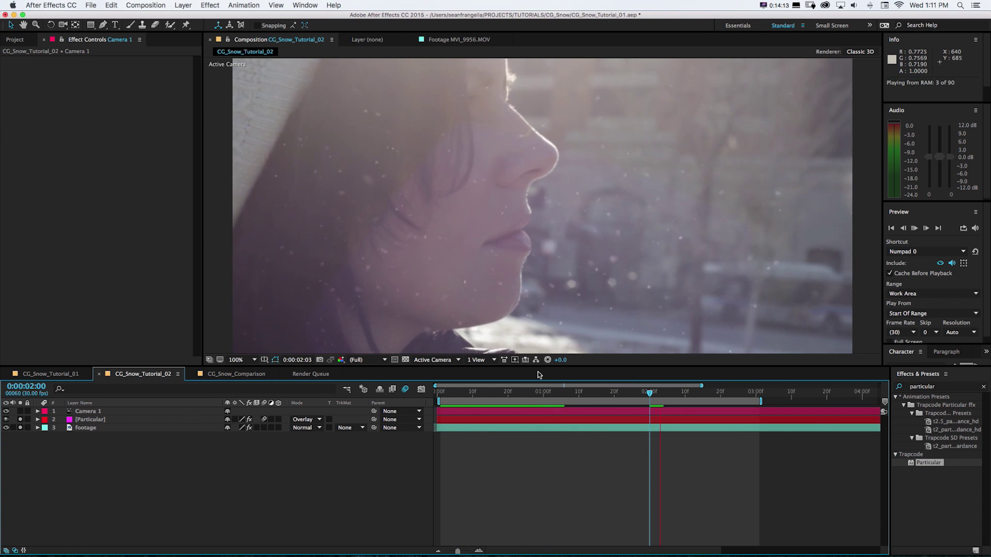
left_click(585, 393)
left_click_drag(598, 397, 653, 395)
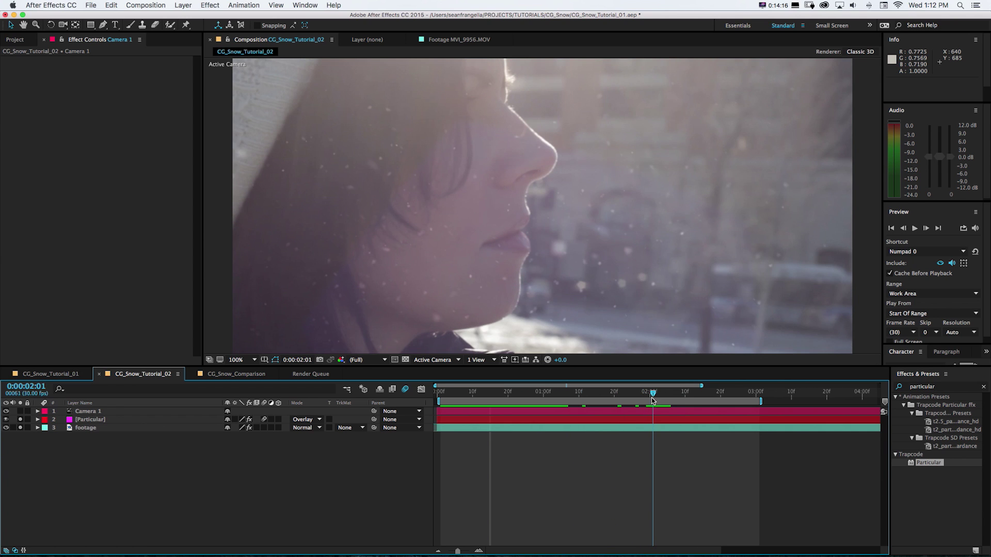
Try the Particular emitter at 100 and 2620 Particles/sec, and undo the last change
left_click_drag(589, 366, 599, 435)
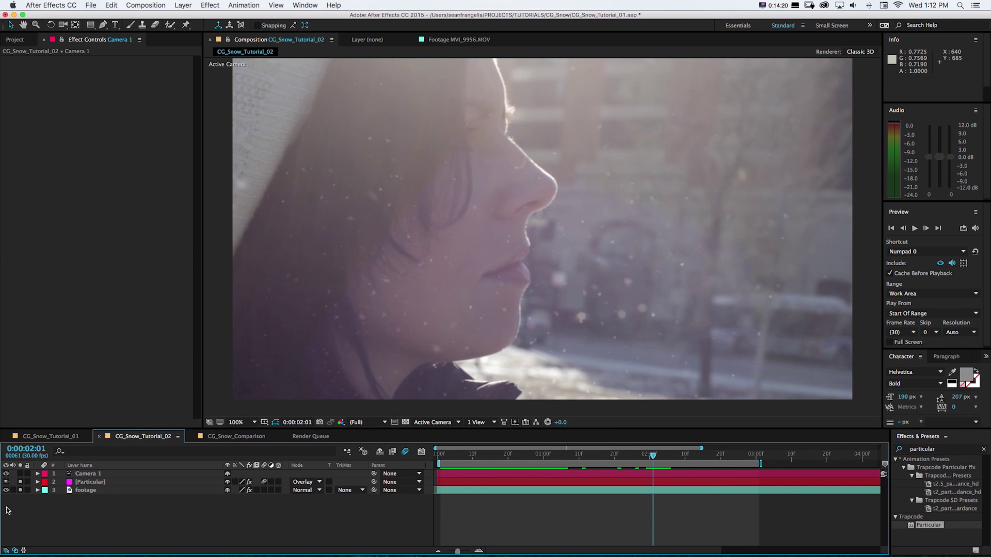
left_click(88, 482)
left_click(114, 101)
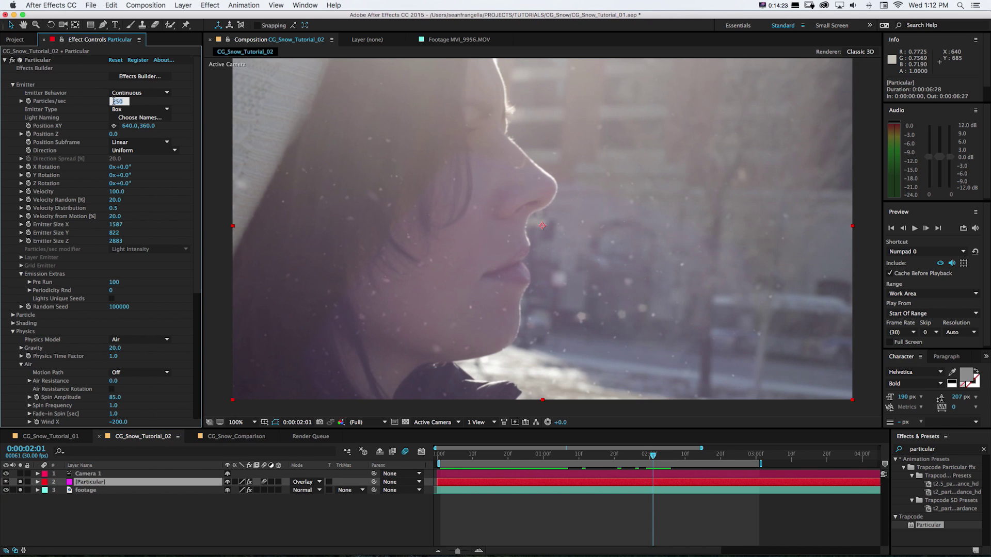
key("Return")
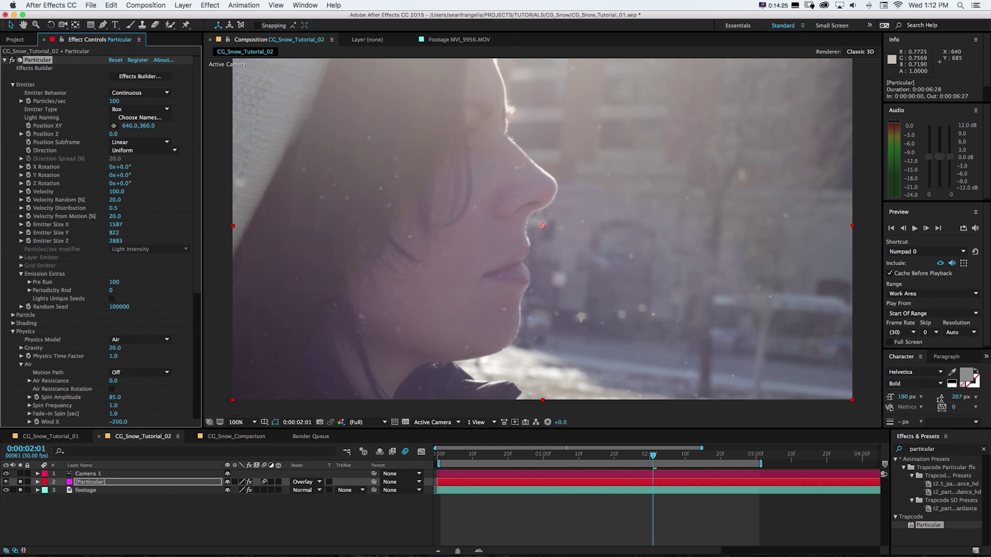
left_click_drag(114, 101, 239, 108)
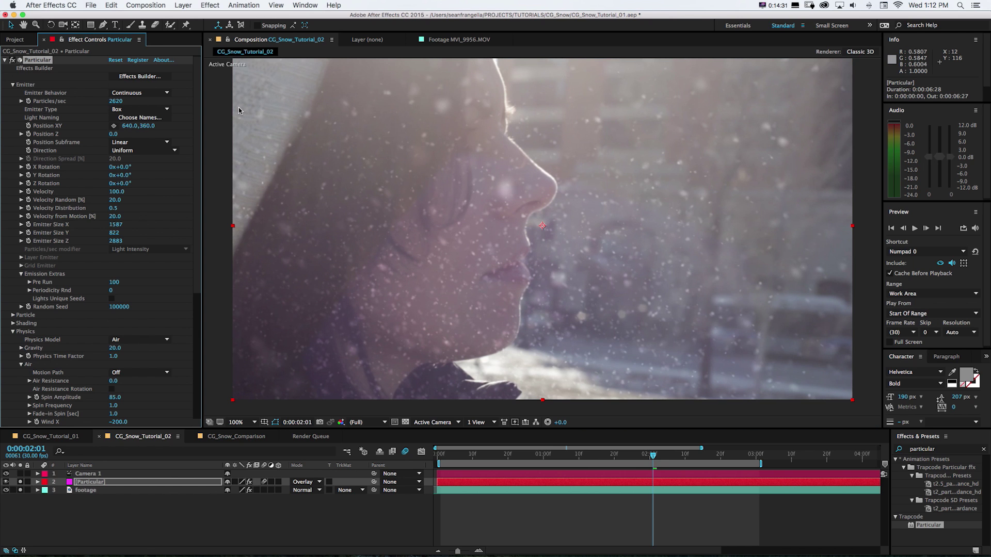
key("super+z")
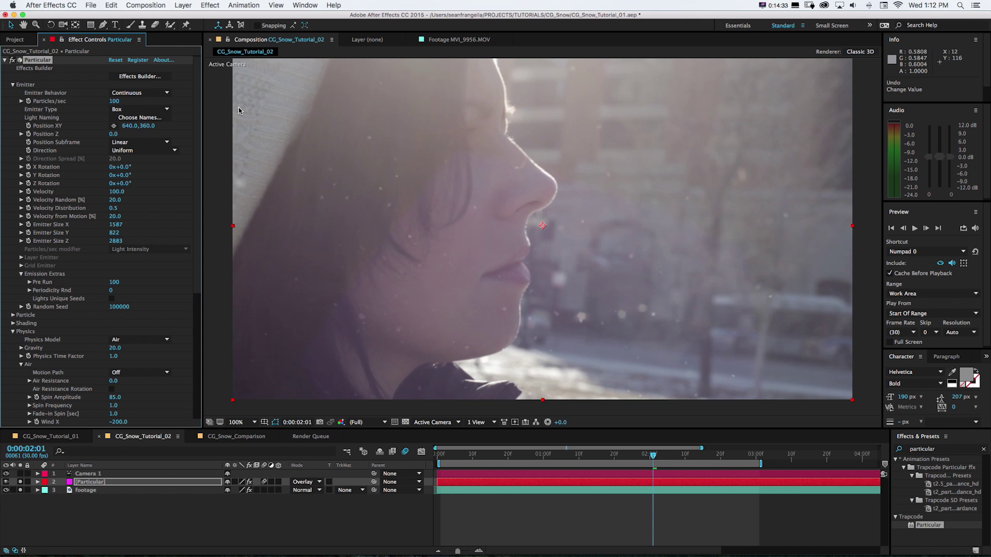
Set the Particular emitter's Particles/sec to 250
left_click(114, 101)
type("250")
key("Return")
Set Wind X to -237 and the turbulence field's Affect Position to 97, previewing the snow and scrubbing to 0:00:00:19
left_click_drag(195, 102, 198, 227)
key("KP_0")
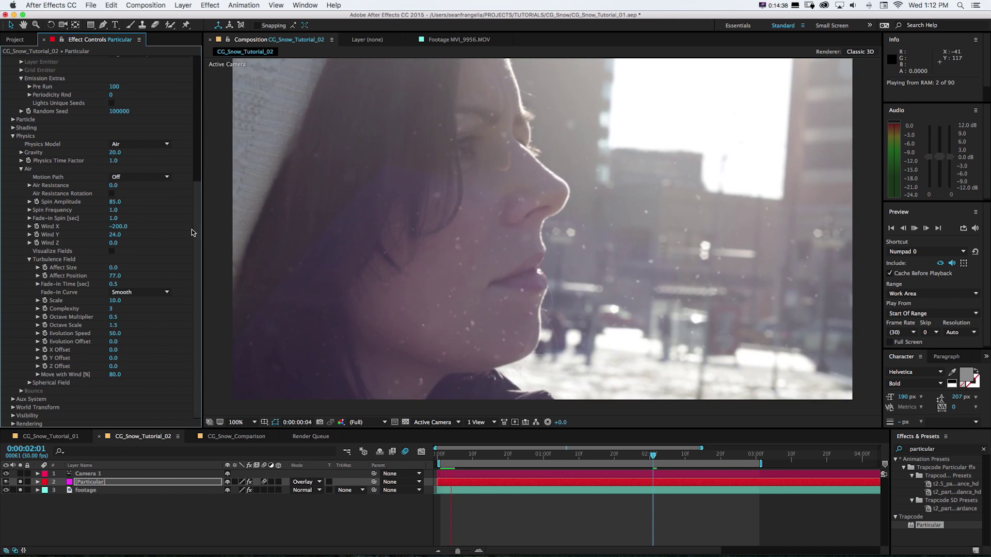
left_click_drag(117, 227, 97, 227)
left_click_drag(115, 275, 124, 275)
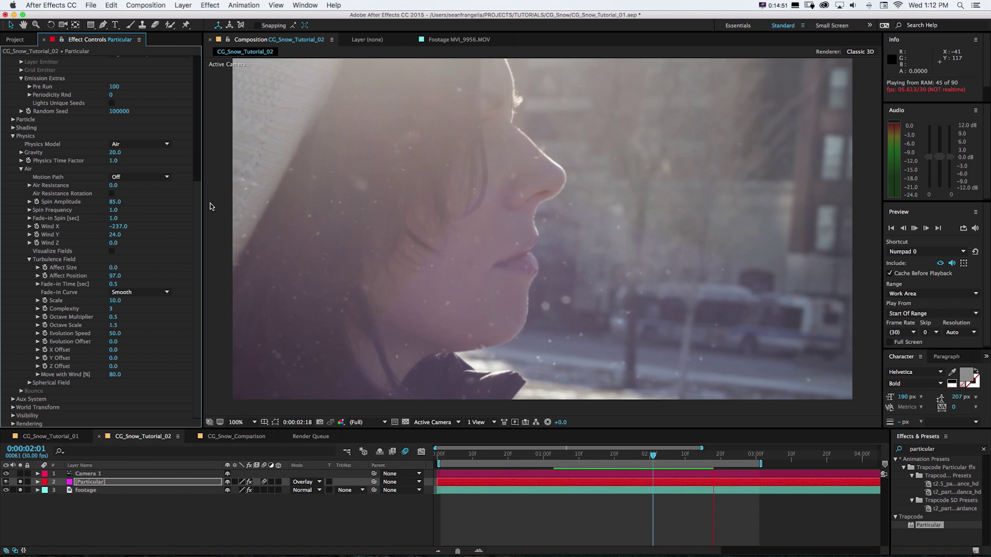
left_click(483, 455)
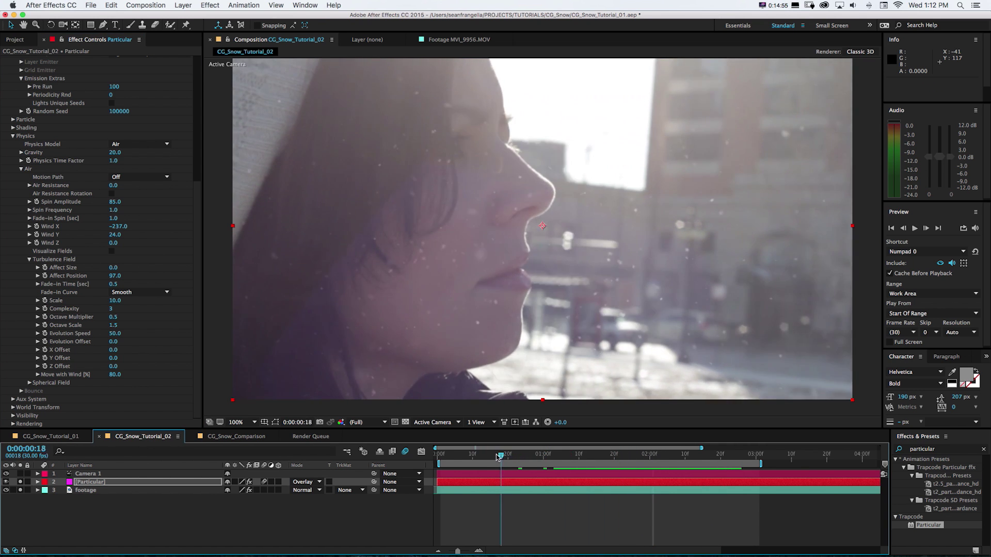
left_click_drag(483, 455, 504, 454)
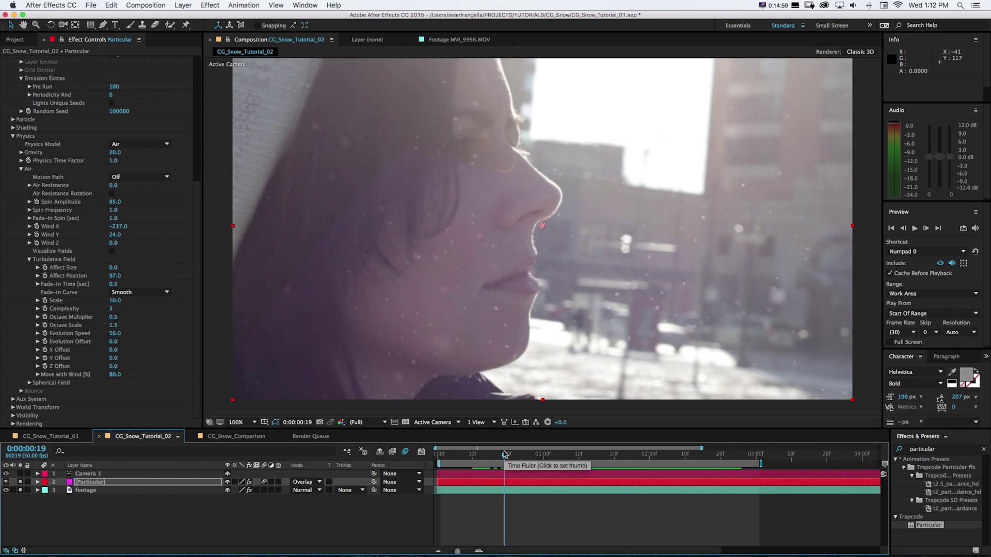
Preview the wind-blown, turbulent snow over the footage in CG_Snow_Tutorial_02
key("space")
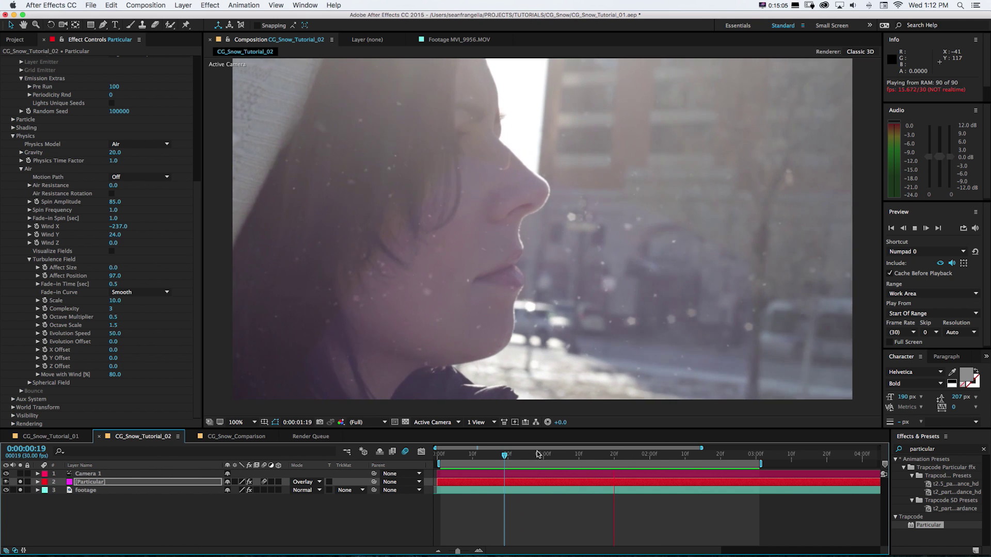
key("space")
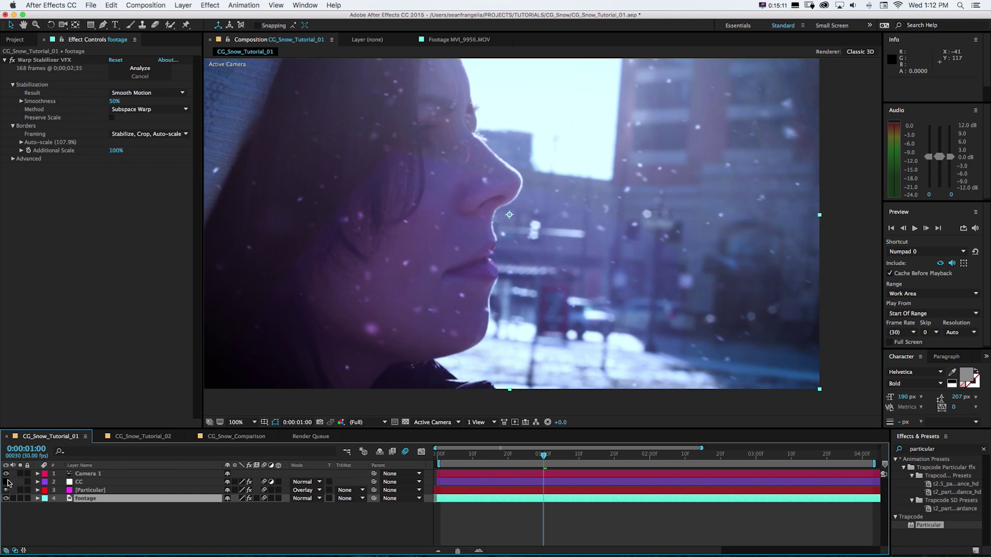
Compare the snow shot in CG_Snow_Tutorial_01 with the CC color-correction layer hidden and shown
left_click(7, 481)
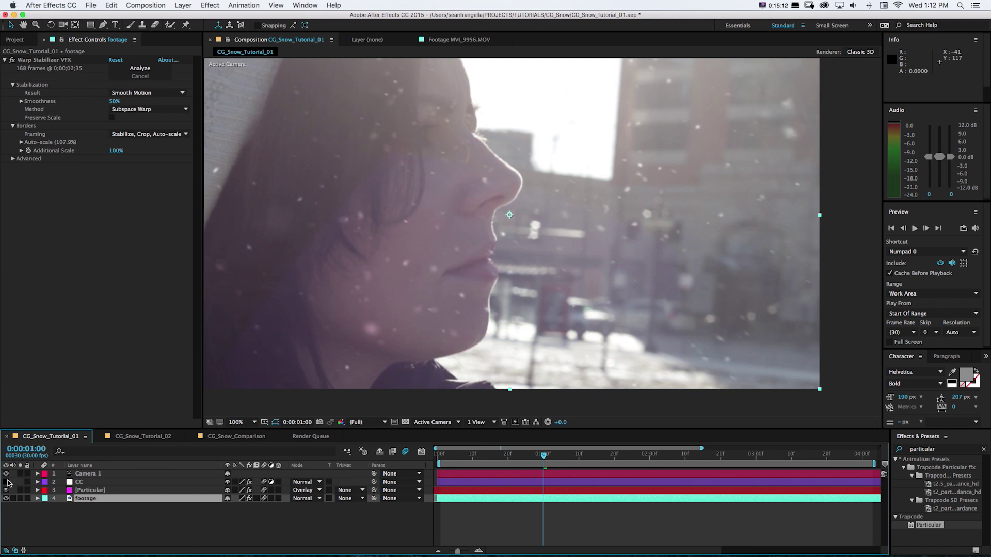
left_click(7, 482)
left_click(6, 482)
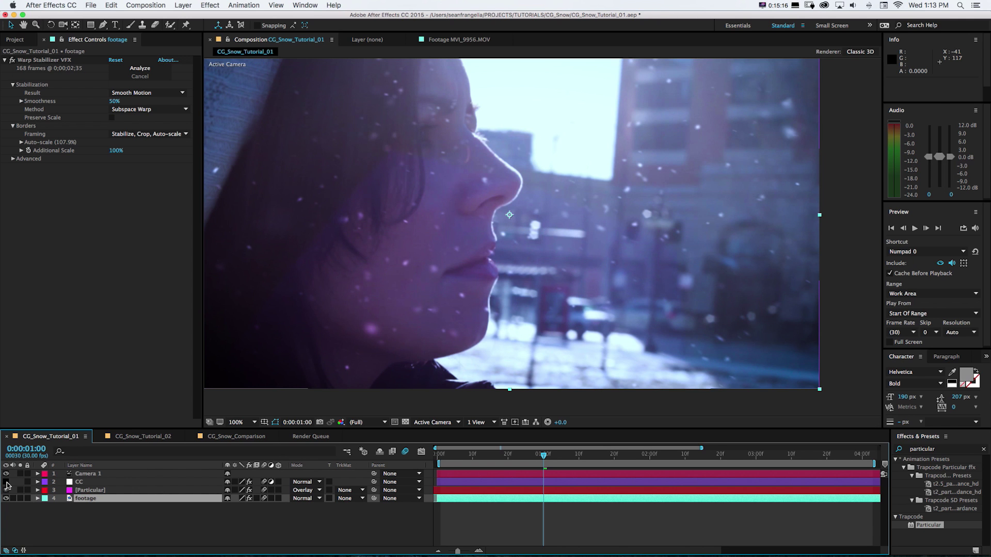
left_click(6, 481)
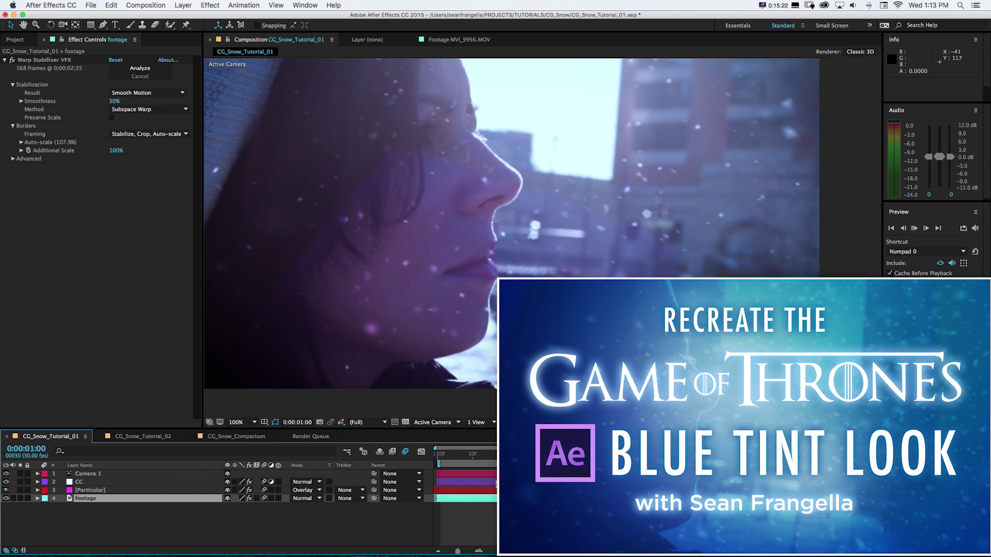
Preview the graded snow shot and examine the CC layer's Lumetri Color settings, from Basic Correction through the curves to the Color Wheels
key("space")
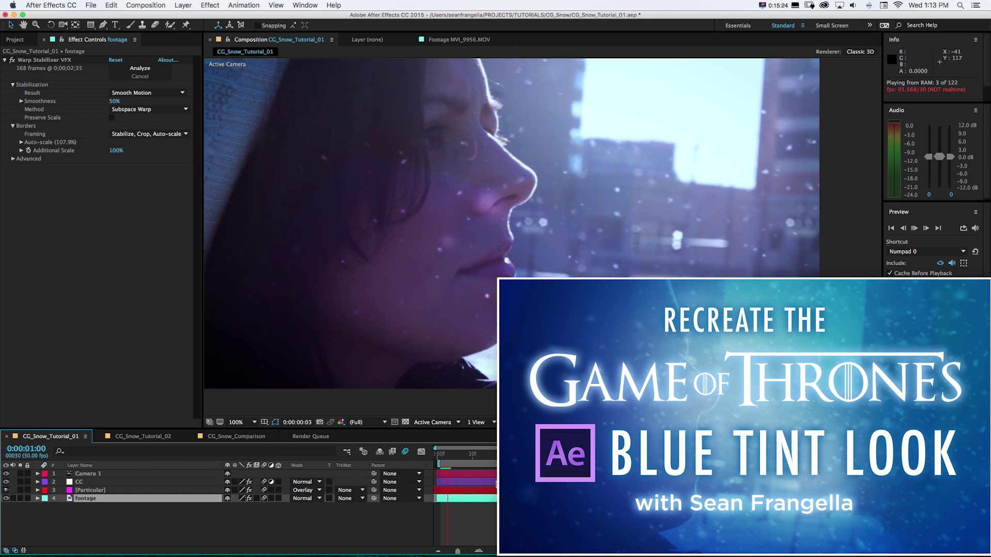
left_click(111, 482)
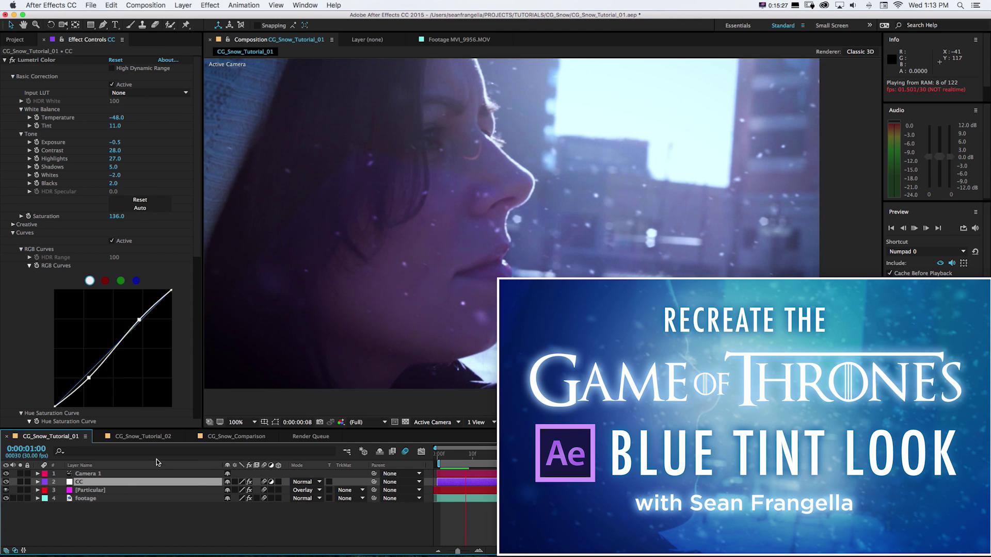
left_click_drag(196, 147, 208, 310)
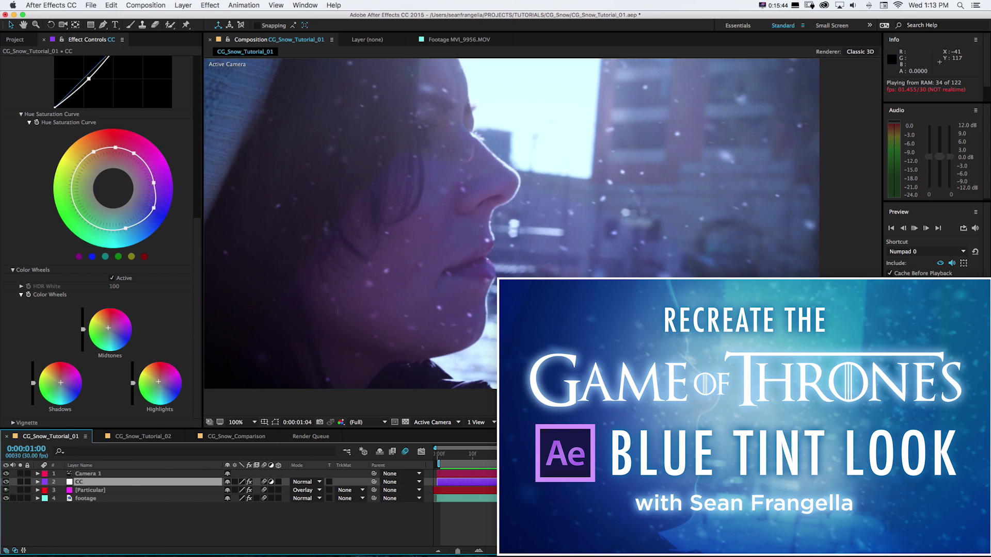
key("space")
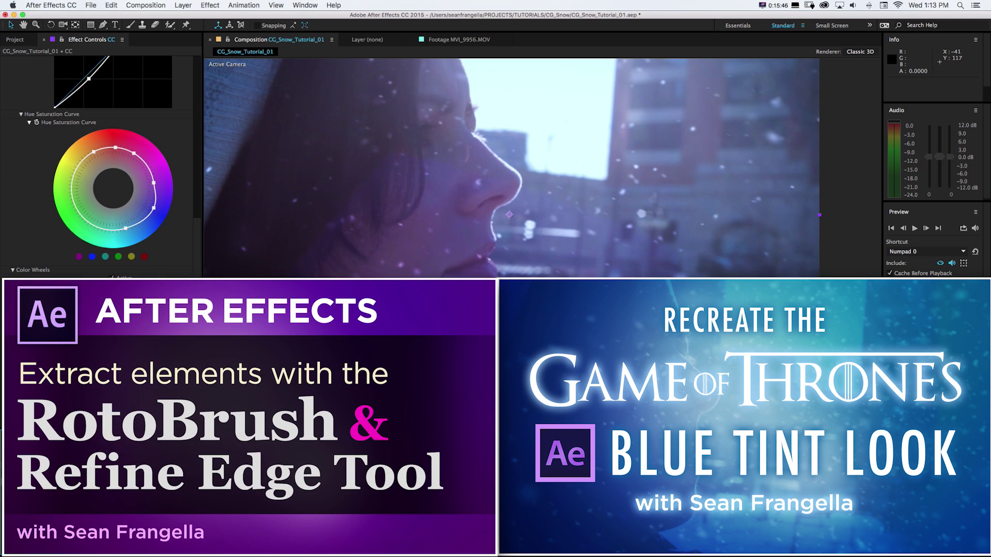